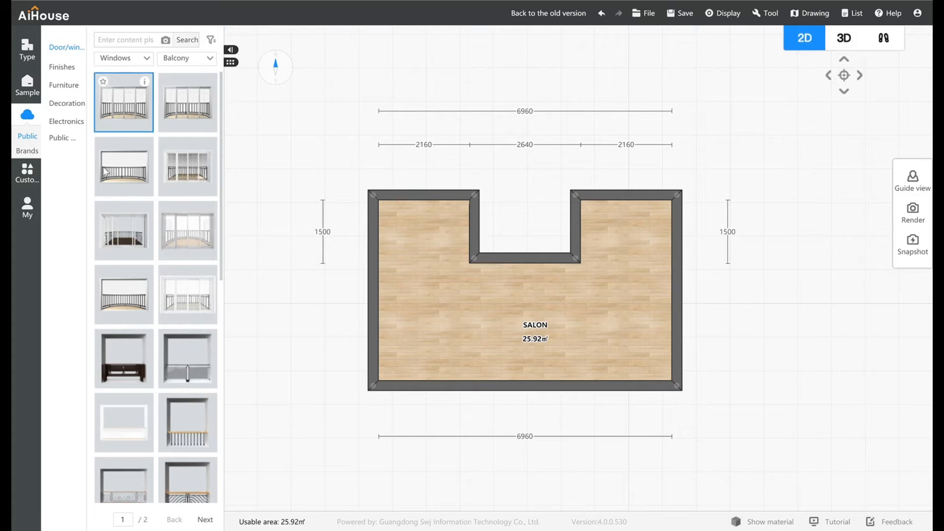
Filter the public door and window library to rectangular aluminium windows.
{"action": "left_click", "coordinate": [124, 166]}
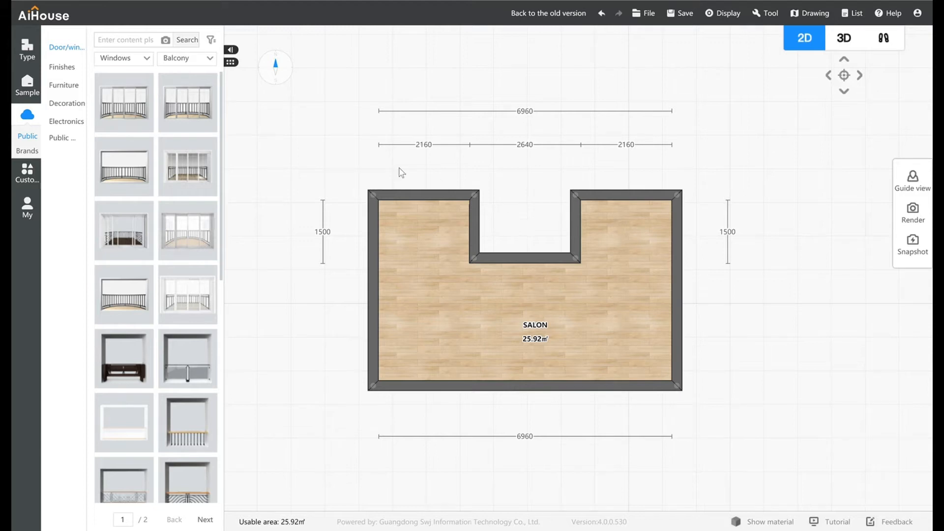
{"action": "left_click", "coordinate": [122, 60]}
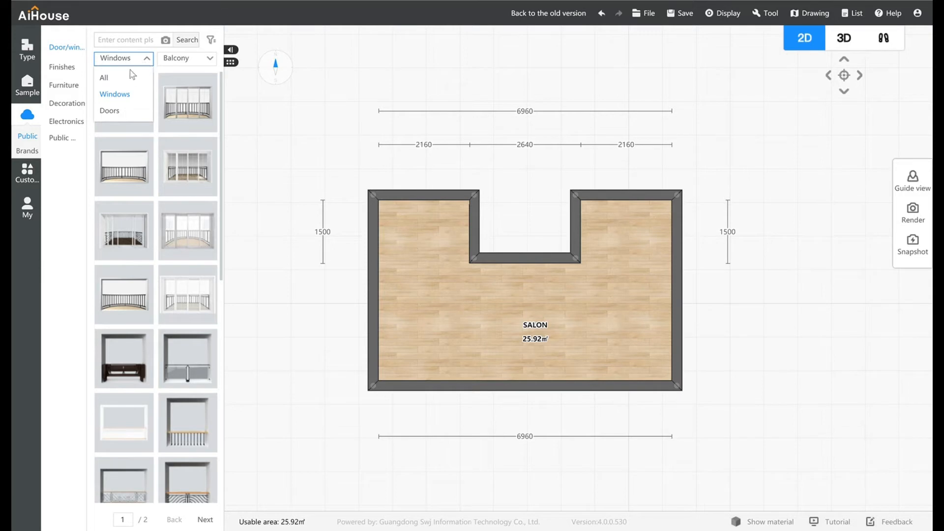
{"action": "left_click", "coordinate": [121, 94]}
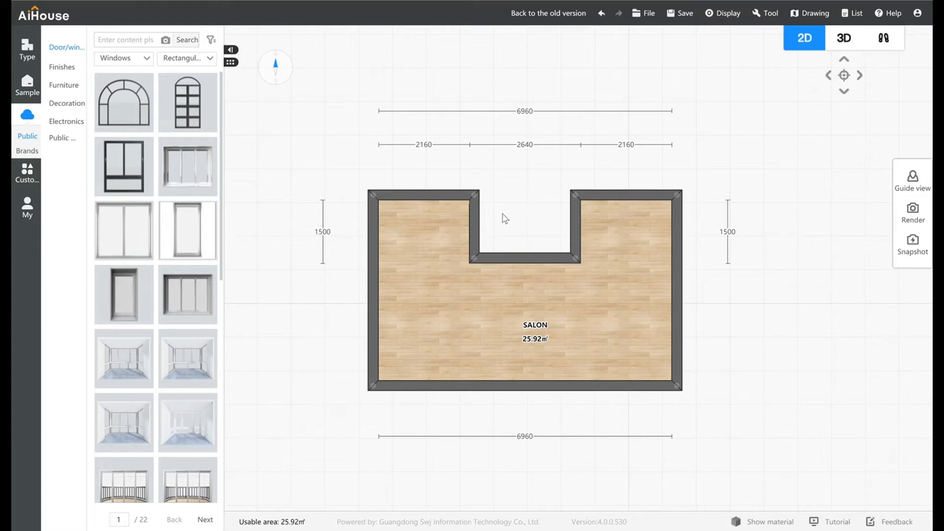
{"action": "left_click", "coordinate": [205, 59]}
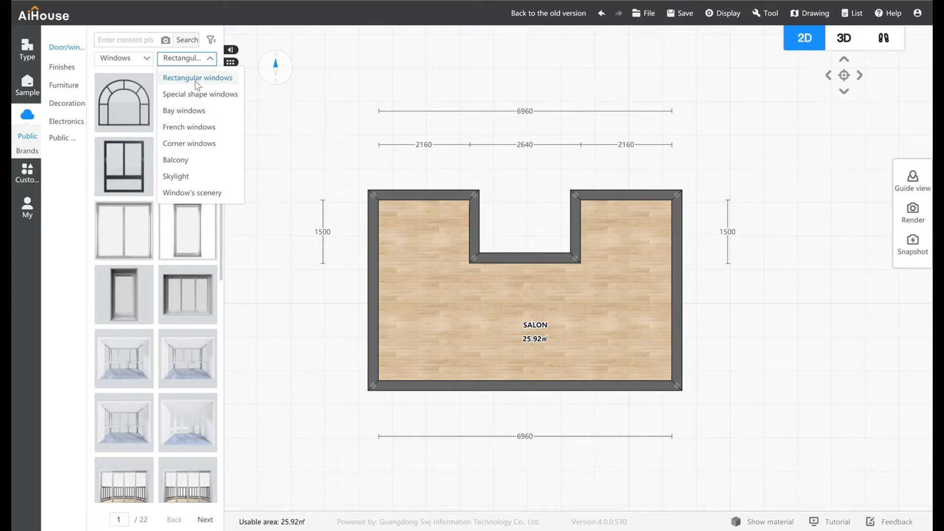
{"action": "left_click", "coordinate": [197, 79]}
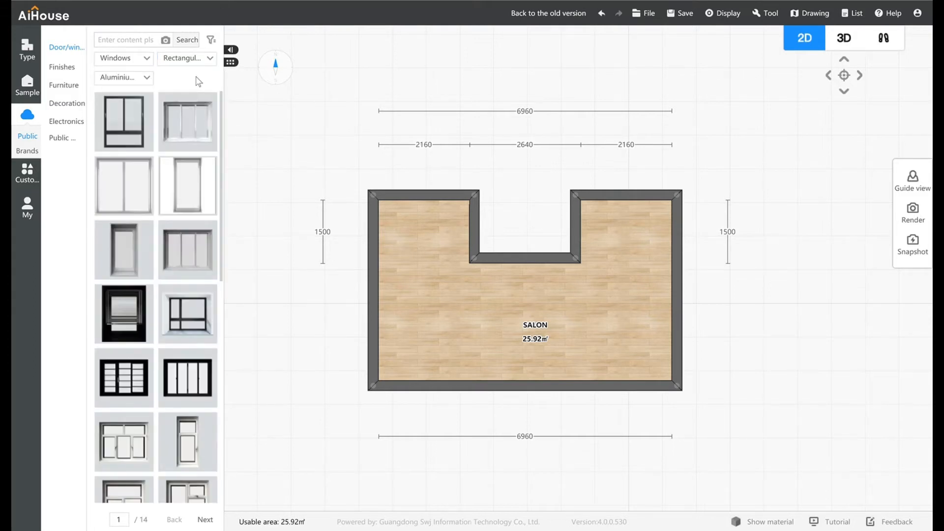
{"action": "mouse_move", "coordinate": [225, 101]}
{"action": "left_mouse_down"}
{"action": "mouse_move", "coordinate": [240, 329]}
{"action": "mouse_move", "coordinate": [225, 93]}
{"action": "left_mouse_up"}
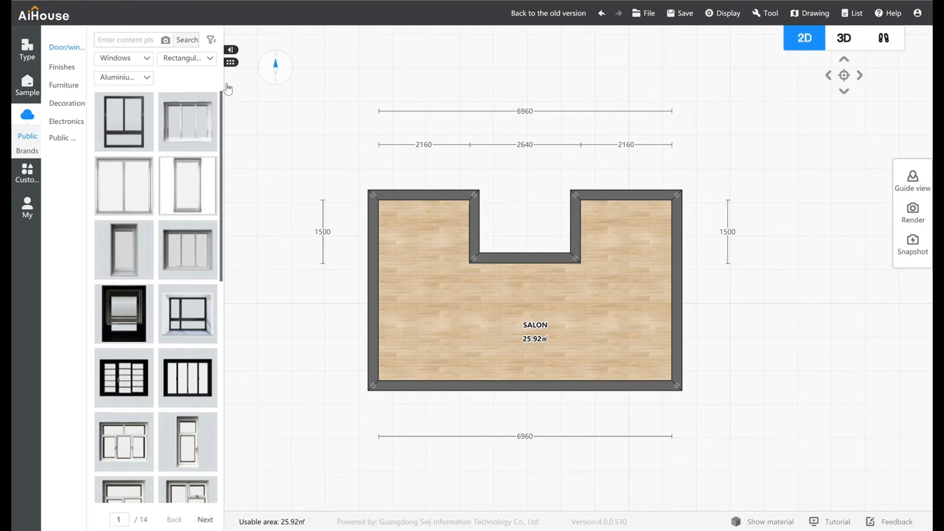
Place the three-pane plastic steel window in the recess's left side wall and shorten it to about 1194 mm.
{"action": "left_click", "coordinate": [189, 142]}
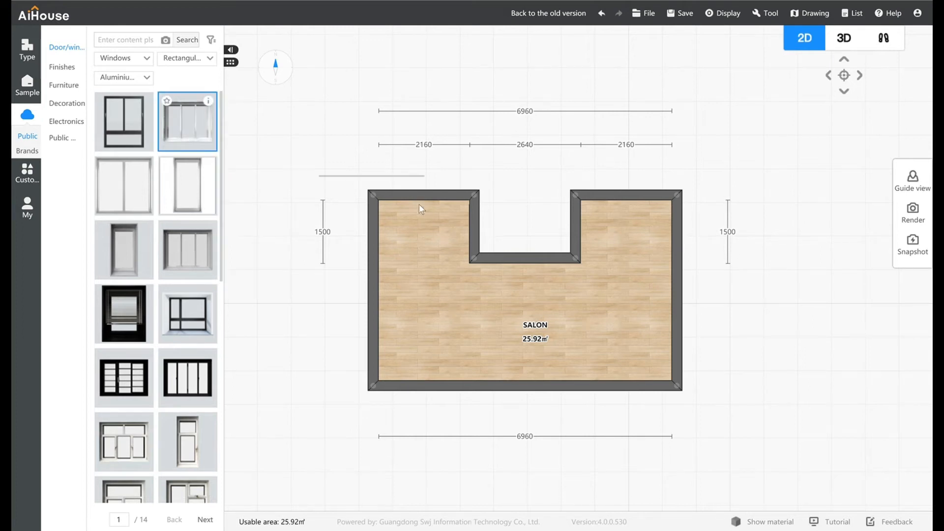
{"action": "left_click", "coordinate": [478, 238]}
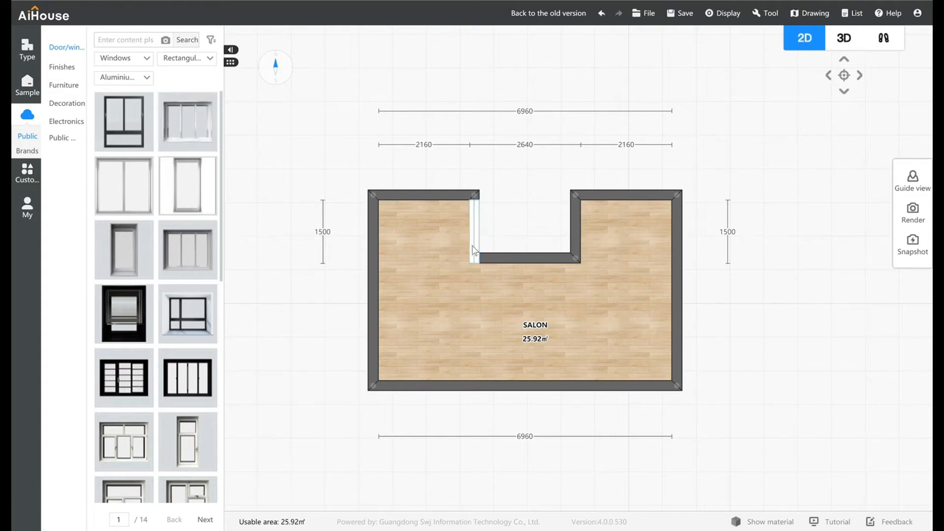
{"action": "mouse_move", "coordinate": [475, 261]}
{"action": "left_mouse_down"}
{"action": "mouse_move", "coordinate": [475, 252]}
{"action": "mouse_move", "coordinate": [479, 264]}
{"action": "left_mouse_up"}
{"action": "left_click", "coordinate": [473, 237]}
{"action": "left_click_drag", "start_coordinate": [473, 264], "coordinate": [474, 249]}
Place the same plastic steel window in the recess's inner horizontal wall and pull its right end back from the corner.
{"action": "left_click", "coordinate": [198, 123]}
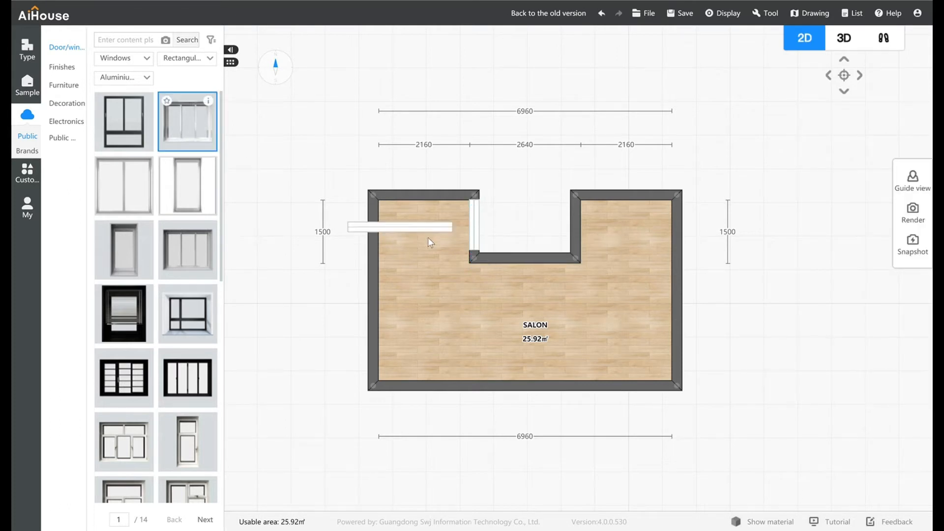
{"action": "left_click", "coordinate": [532, 264]}
{"action": "left_click", "coordinate": [578, 261]}
{"action": "left_click_drag", "start_coordinate": [580, 259], "coordinate": [568, 258]}
Place another plastic steel window in the recess's right side wall, about 1194 mm long.
{"action": "left_click", "coordinate": [196, 136]}
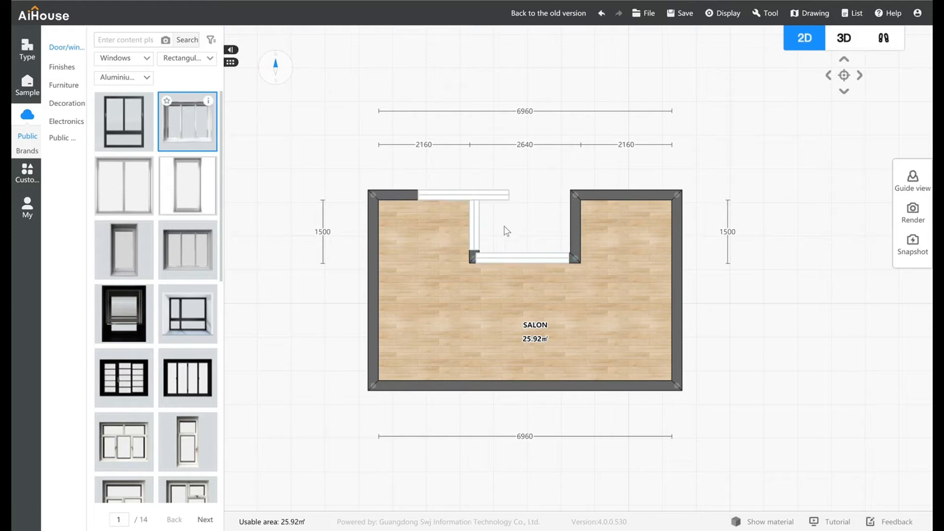
{"action": "left_click", "coordinate": [588, 231]}
{"action": "left_click", "coordinate": [574, 261]}
{"action": "mouse_move", "coordinate": [574, 260]}
{"action": "left_mouse_down"}
{"action": "mouse_move", "coordinate": [574, 250]}
{"action": "mouse_move", "coordinate": [573, 258]}
{"action": "left_mouse_up"}
Adjust the left end of the recess's horizontal window so it is about 2219 mm long.
{"action": "left_click", "coordinate": [543, 260]}
{"action": "left_click_drag", "start_coordinate": [477, 258], "coordinate": [484, 258]}
{"action": "left_click", "coordinate": [478, 258]}
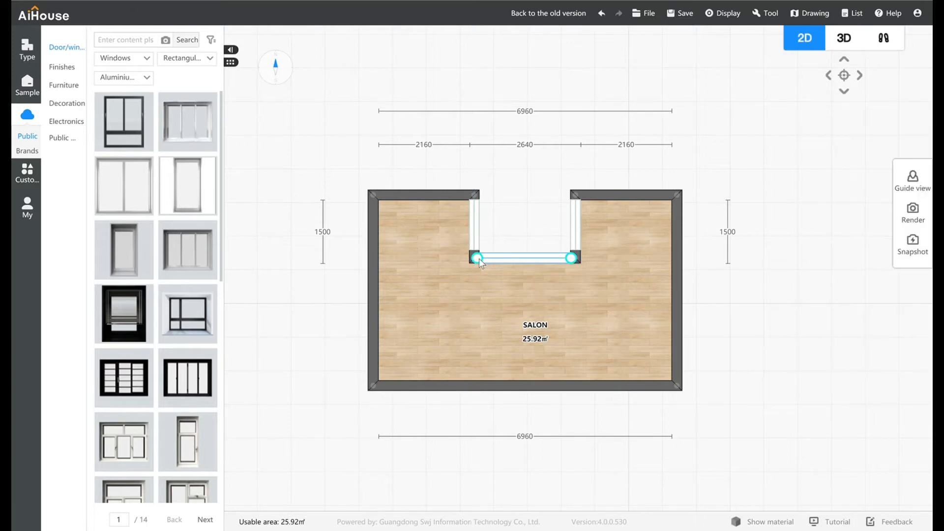
Set the elevation of all three recess windows to 0.
{"action": "left_click", "coordinate": [508, 262]}
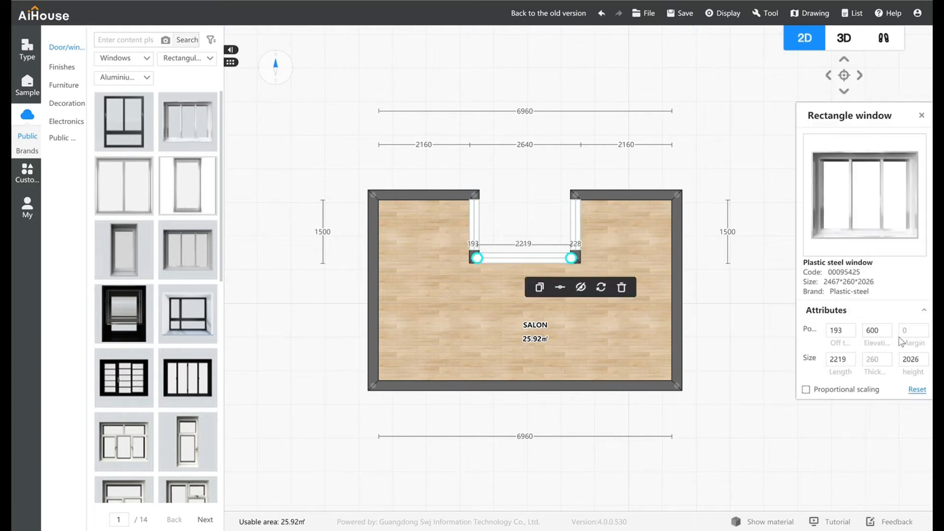
{"action": "double_click", "coordinate": [879, 331]}
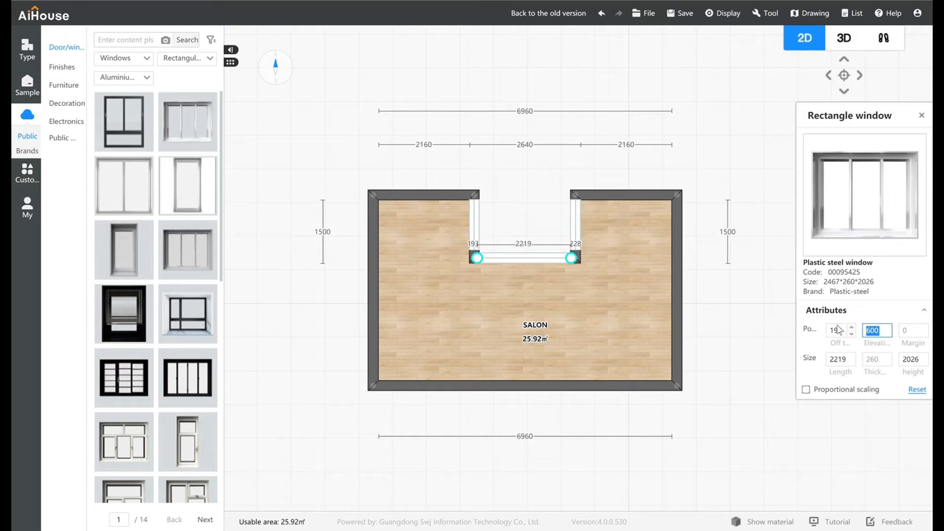
{"action": "type", "text": "0"}
{"action": "left_click", "coordinate": [474, 223]}
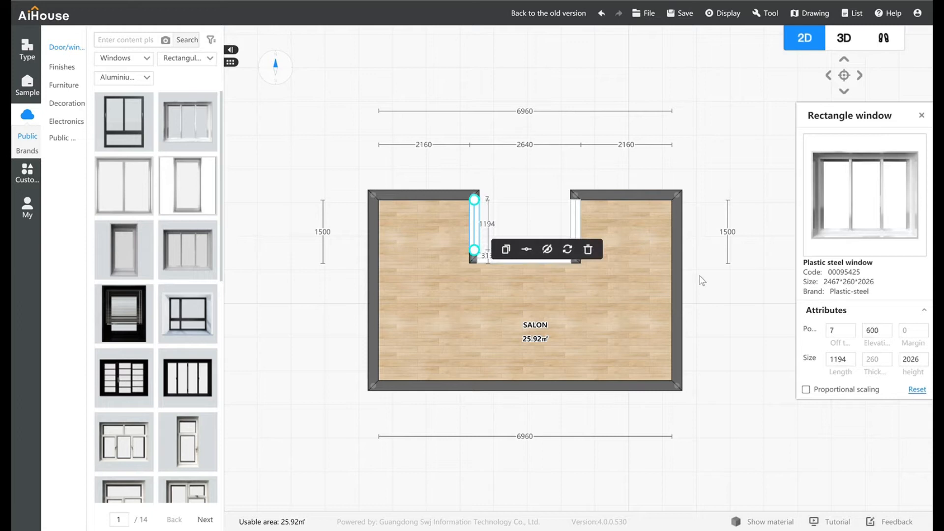
{"action": "double_click", "coordinate": [882, 332]}
{"action": "type", "text": "0"}
{"action": "left_click", "coordinate": [576, 221]}
{"action": "left_click", "coordinate": [576, 222]}
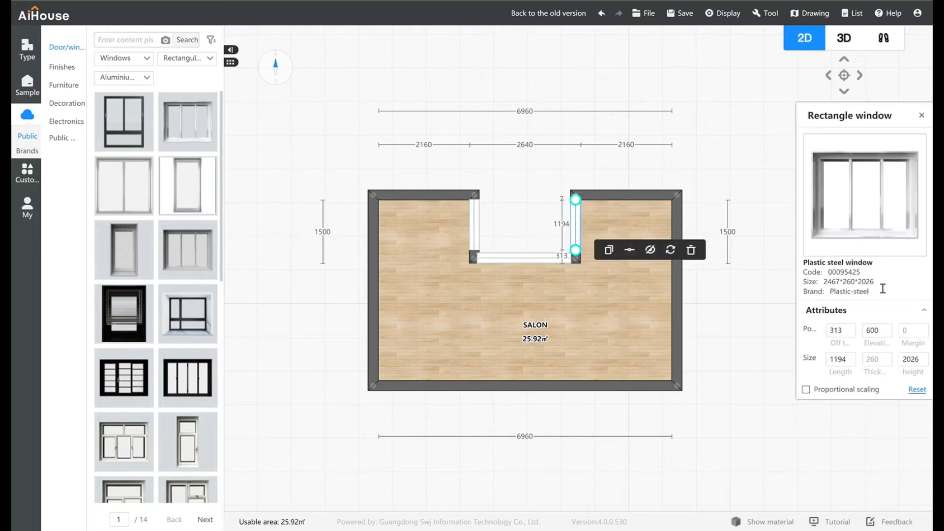
{"action": "double_click", "coordinate": [885, 330]}
{"action": "type", "text": "0"}
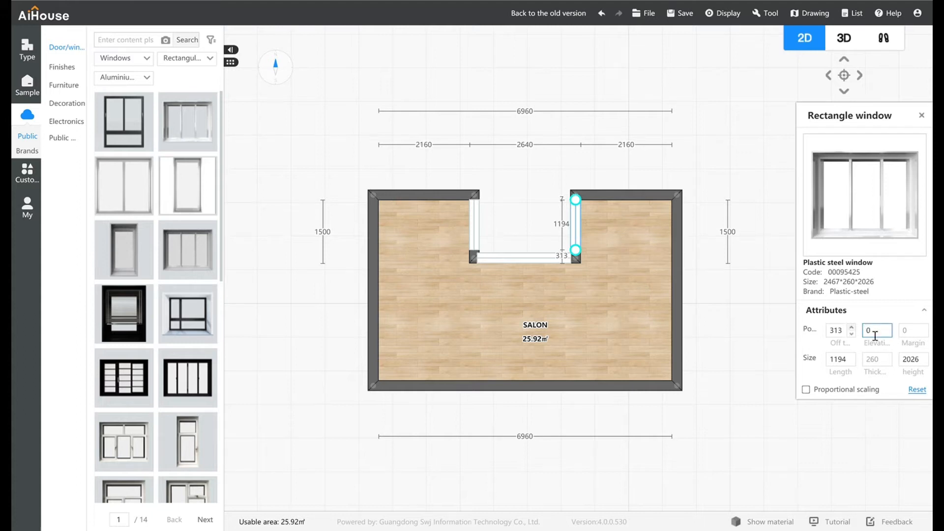
{"action": "left_click", "coordinate": [740, 306]}
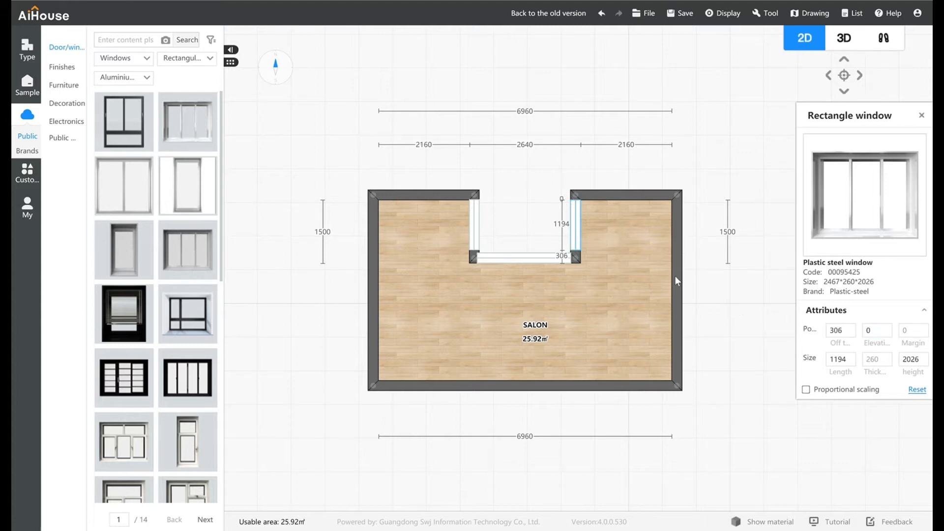
Set the height of the recess's left side window to 2100 mm.
{"action": "left_click_drag", "start_coordinate": [530, 258], "coordinate": [477, 234]}
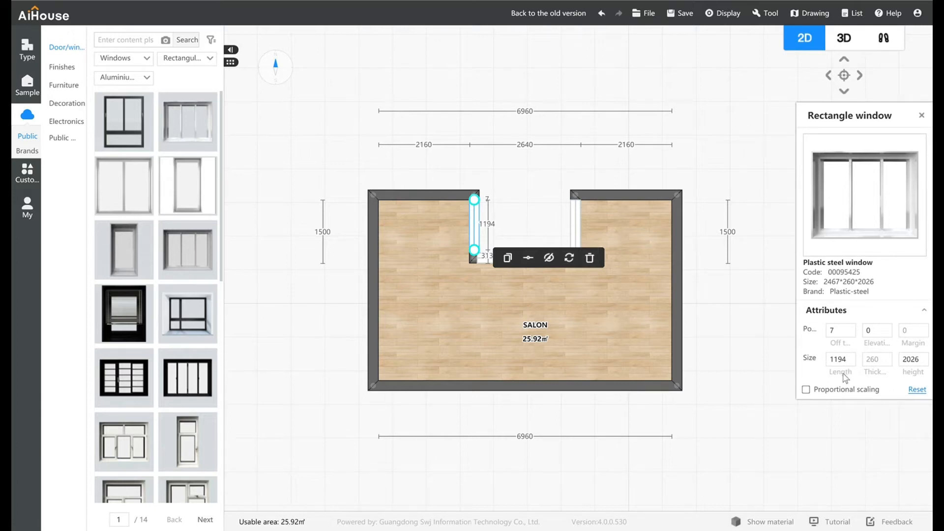
{"action": "left_click", "coordinate": [913, 363]}
{"action": "key", "text": "shift+Left"}
{"action": "key", "text": "shift+Left"}
{"action": "key", "text": "shift+Left"}
{"action": "type", "text": "1"}
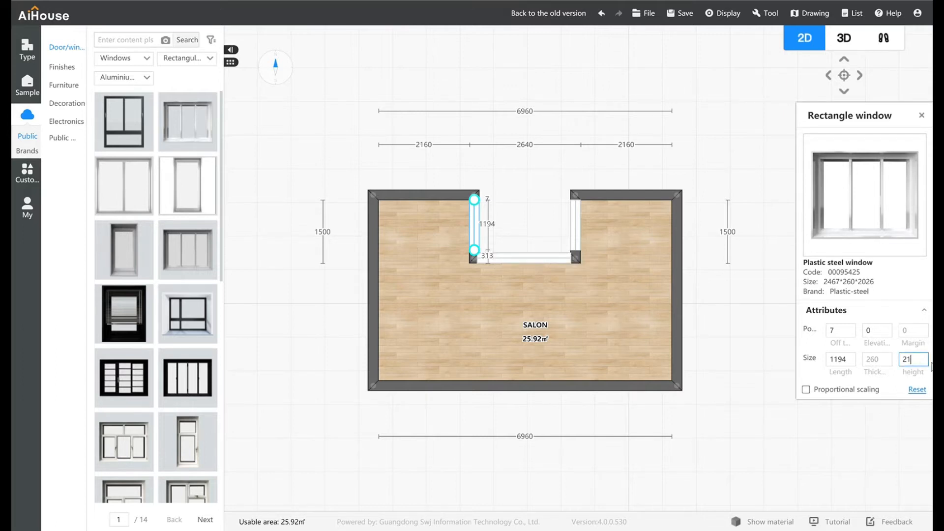
Set the height of the recess's horizontal window and right side window to 2100 mm each.
{"action": "left_click", "coordinate": [545, 259]}
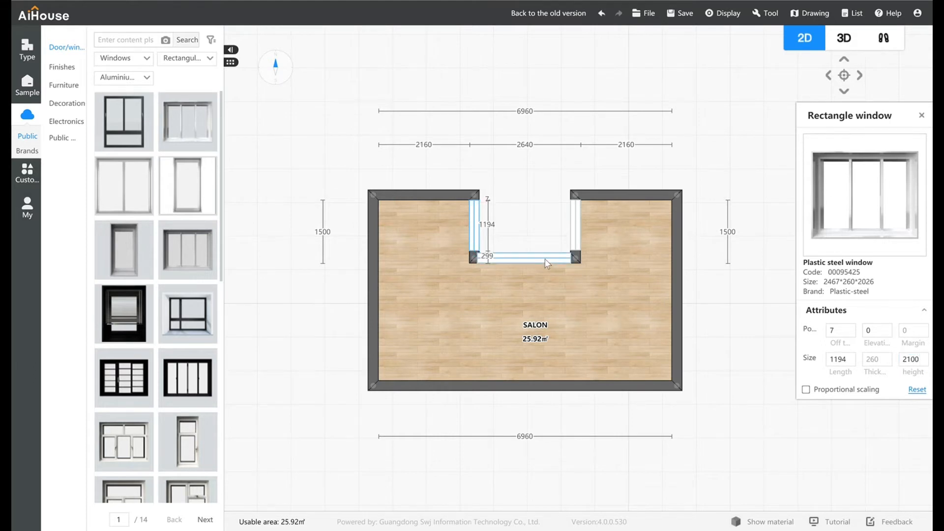
{"action": "double_click", "coordinate": [921, 364]}
{"action": "type", "text": "2100"}
{"action": "left_click", "coordinate": [613, 249]}
{"action": "left_click", "coordinate": [578, 221]}
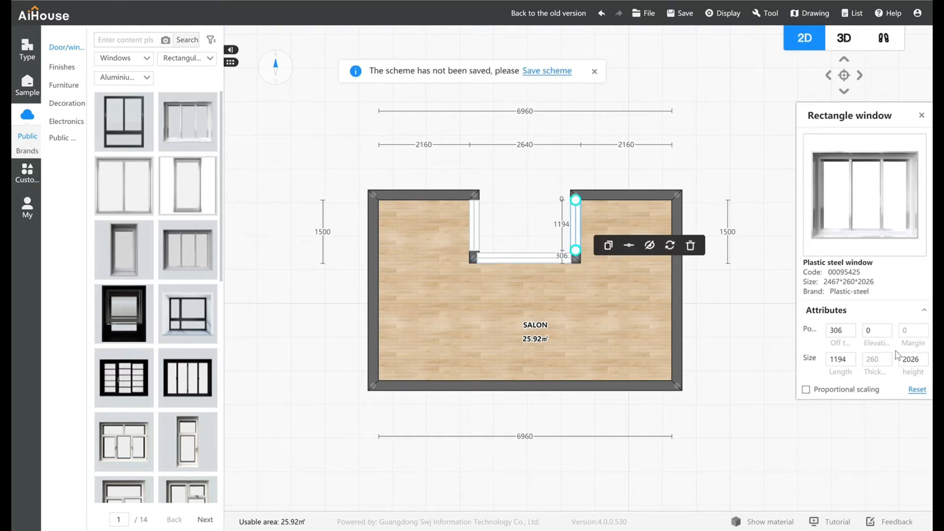
{"action": "double_click", "coordinate": [910, 359]}
{"action": "type", "text": "2100"}
{"action": "key", "text": "Return"}
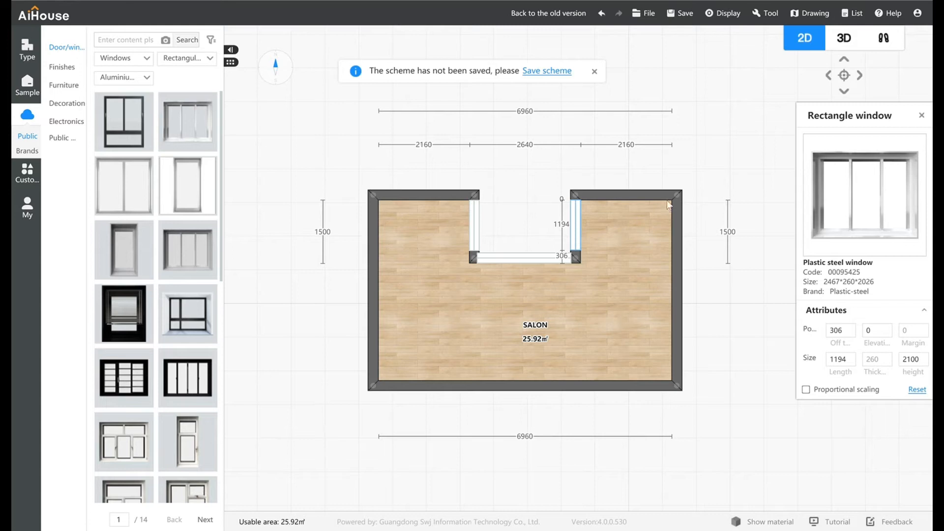
{"action": "left_click", "coordinate": [811, 81]}
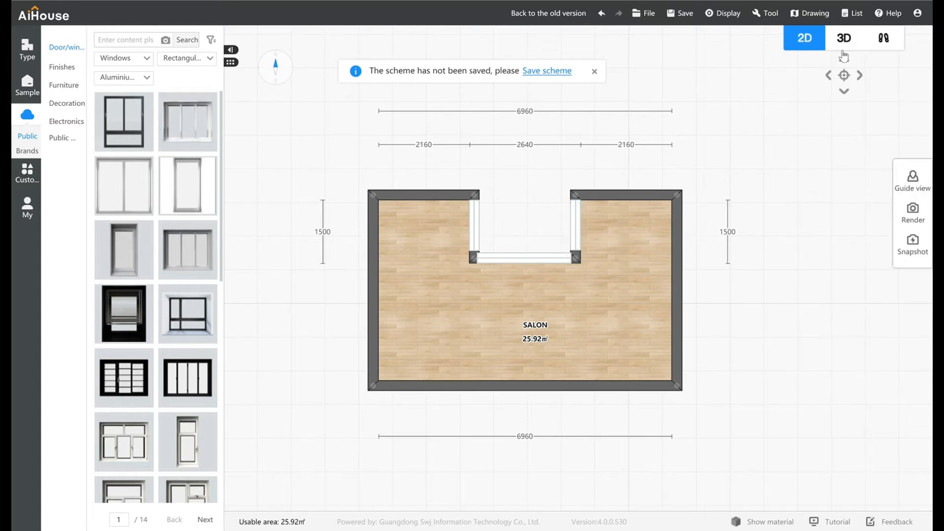
Inspect the recess windows in the 3D view from above and return to the 2D floor plan.
{"action": "left_click", "coordinate": [843, 39]}
{"action": "left_click_drag", "start_coordinate": [666, 249], "coordinate": [541, 253]}
{"action": "scroll", "coordinate": [540, 253], "scroll_direction": "up", "scroll_amount": 6}
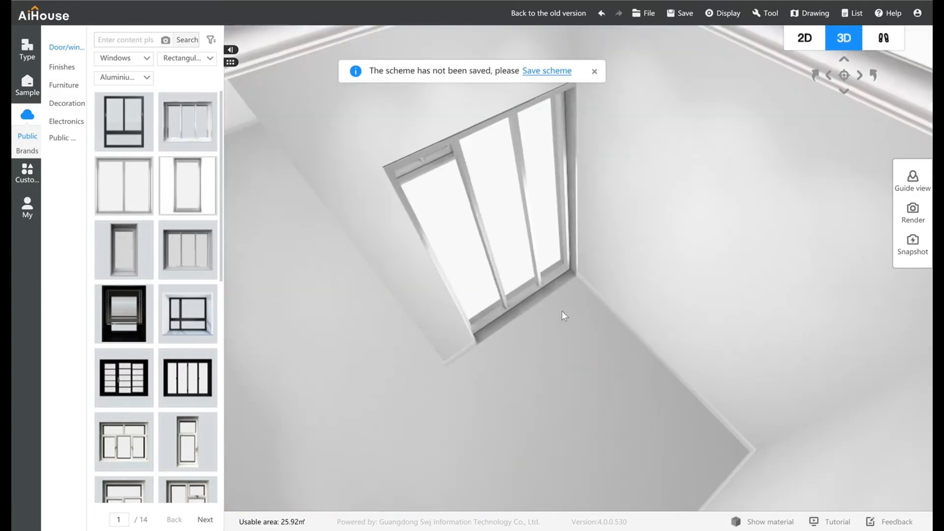
{"action": "left_click_drag", "start_coordinate": [561, 311], "coordinate": [675, 351]}
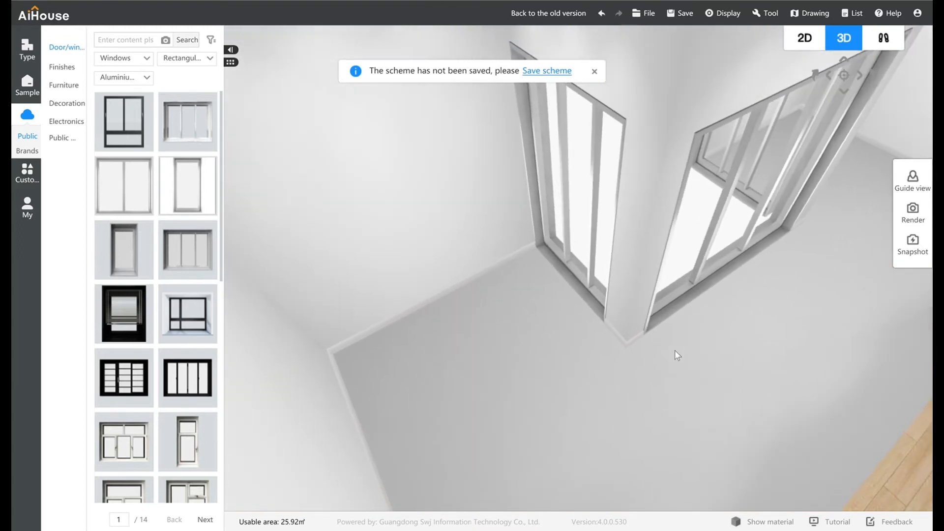
{"action": "left_click", "coordinate": [804, 39]}
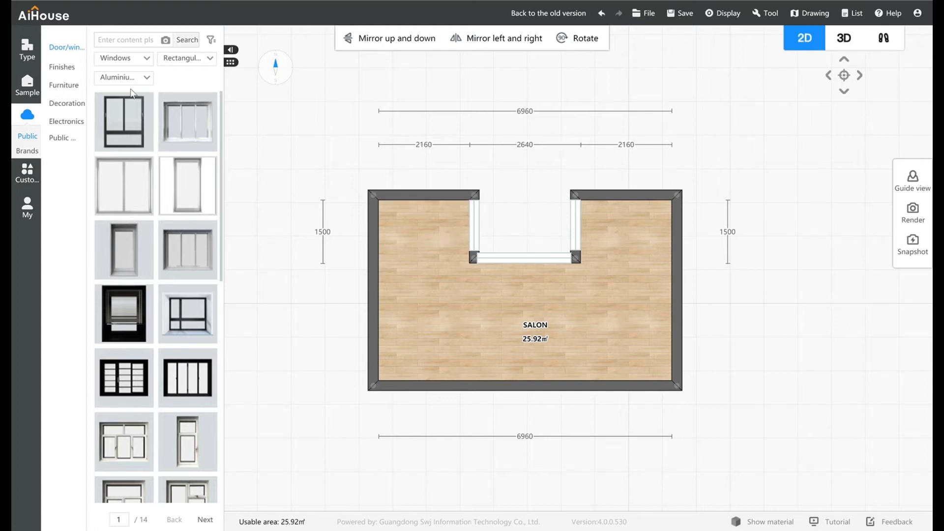
Place a platform between the recess's side windows and extend it to about 2144 by 1479 mm.
{"action": "left_click", "coordinate": [27, 53]}
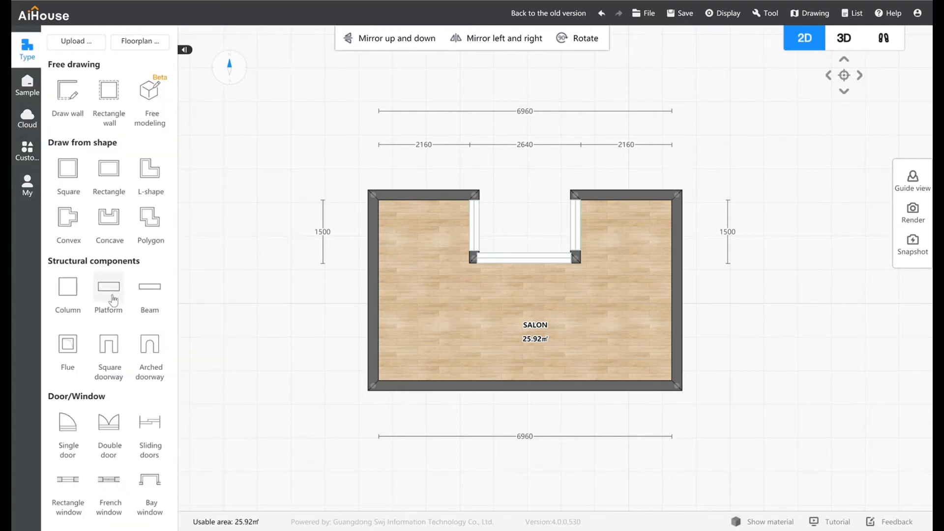
{"action": "left_click_drag", "start_coordinate": [112, 297], "coordinate": [580, 218]}
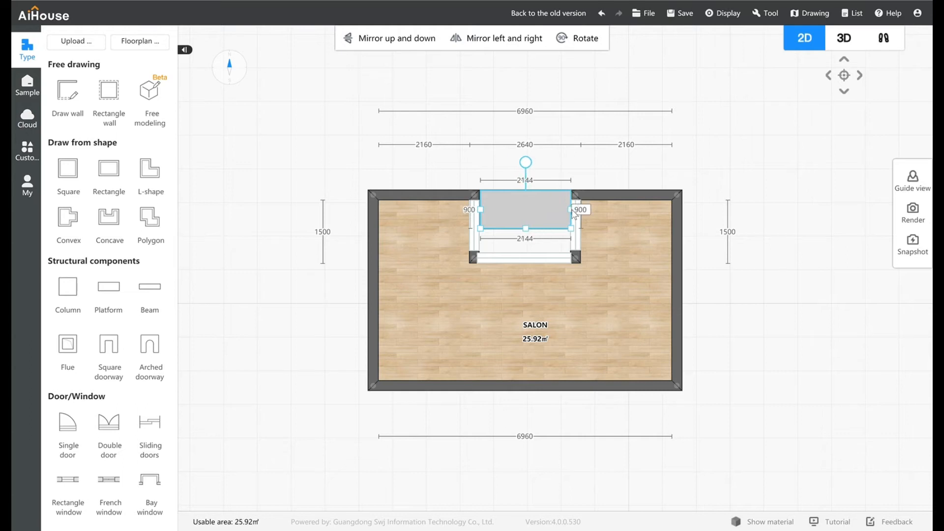
{"action": "left_click_drag", "start_coordinate": [525, 229], "coordinate": [524, 257]}
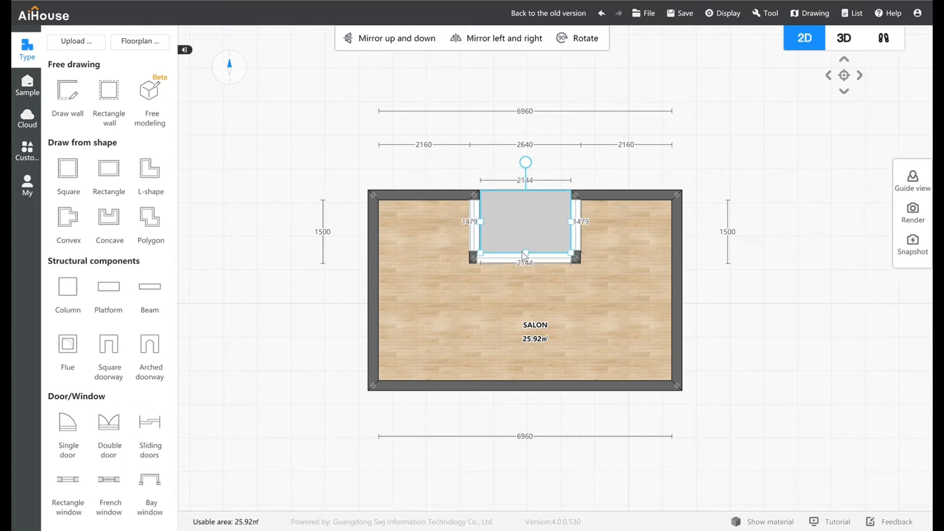
Move the platform outward past the exterior wall line and stretch its inner edge back to the recess's horizontal window.
{"action": "left_click", "coordinate": [522, 199]}
{"action": "left_click_drag", "start_coordinate": [522, 202], "coordinate": [521, 169]}
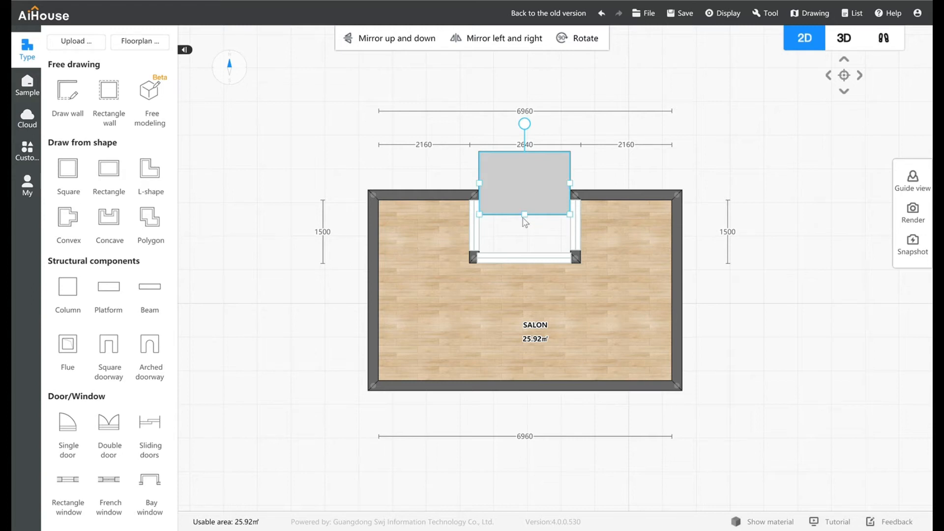
{"action": "left_click_drag", "start_coordinate": [533, 217], "coordinate": [534, 264]}
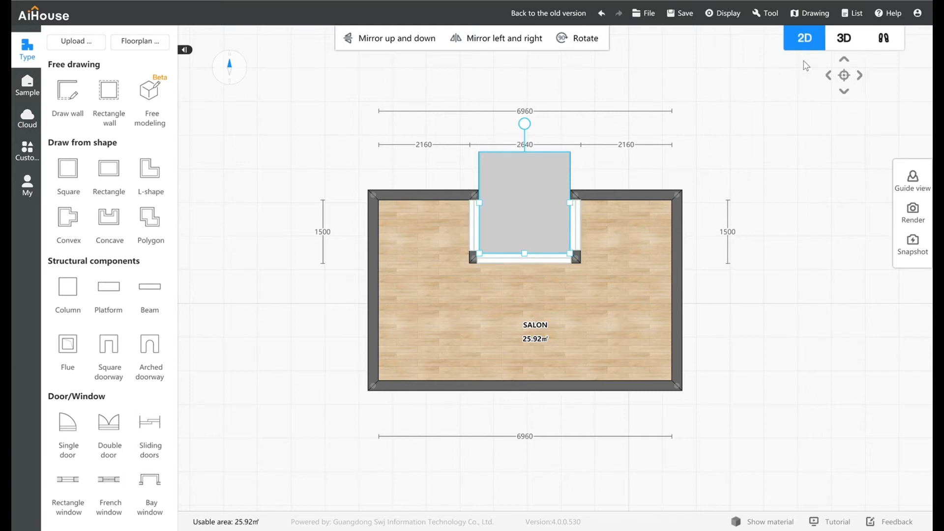
Inspect the platform and surrounding windows in 3D, and return to the 2D floor plan with nothing selected.
{"action": "left_click", "coordinate": [842, 40]}
{"action": "left_click_drag", "start_coordinate": [655, 294], "coordinate": [696, 418]}
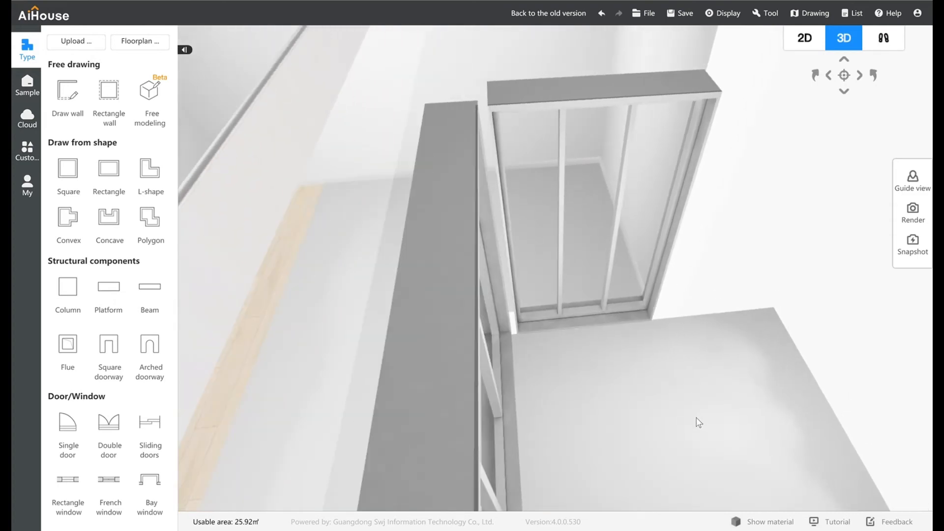
{"action": "left_click", "coordinate": [697, 421]}
{"action": "left_click_drag", "start_coordinate": [730, 371], "coordinate": [665, 364]}
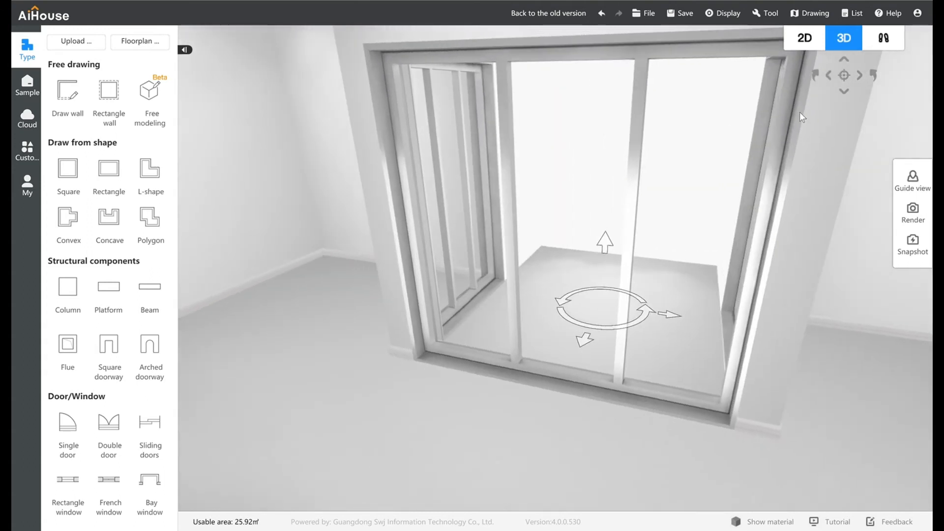
{"action": "left_click", "coordinate": [814, 47]}
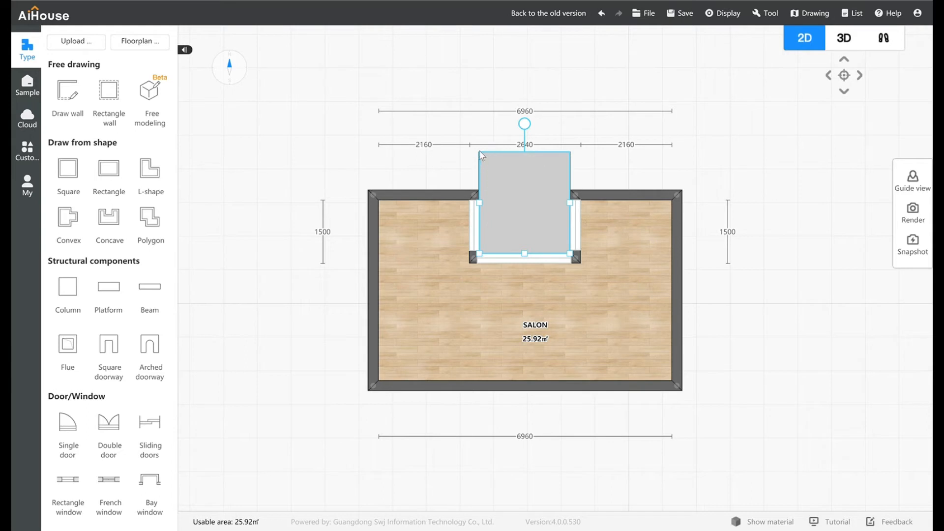
{"action": "left_click", "coordinate": [451, 130]}
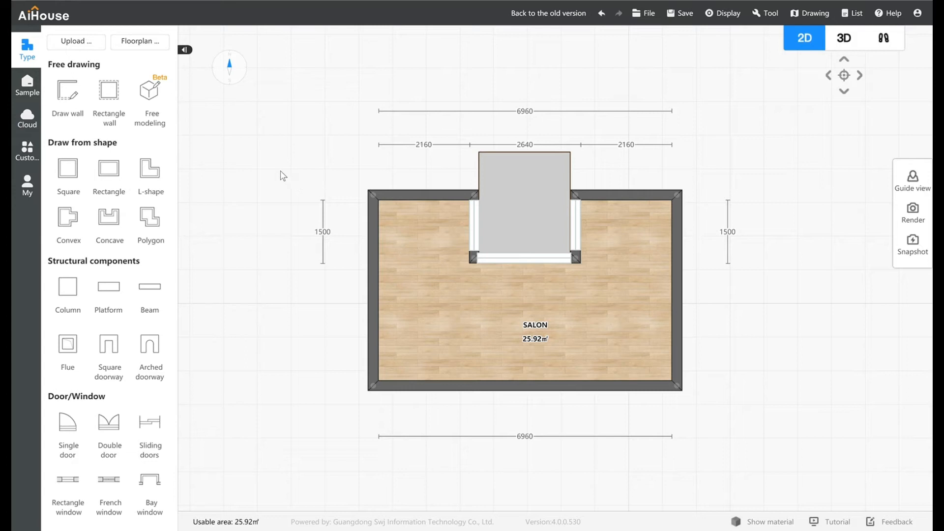
Filter the public library's finishes to the Handrail models within the stair railings category.
{"action": "left_click", "coordinate": [38, 127]}
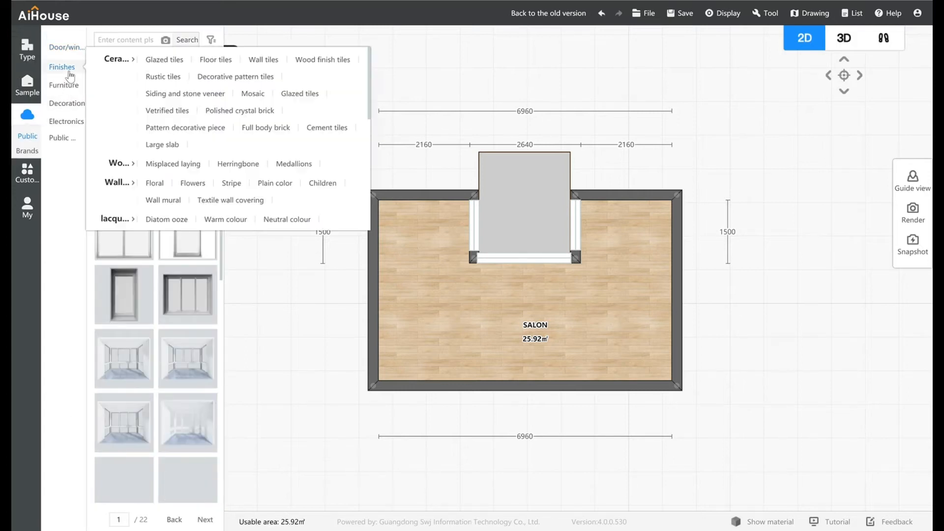
{"action": "left_click", "coordinate": [70, 74]}
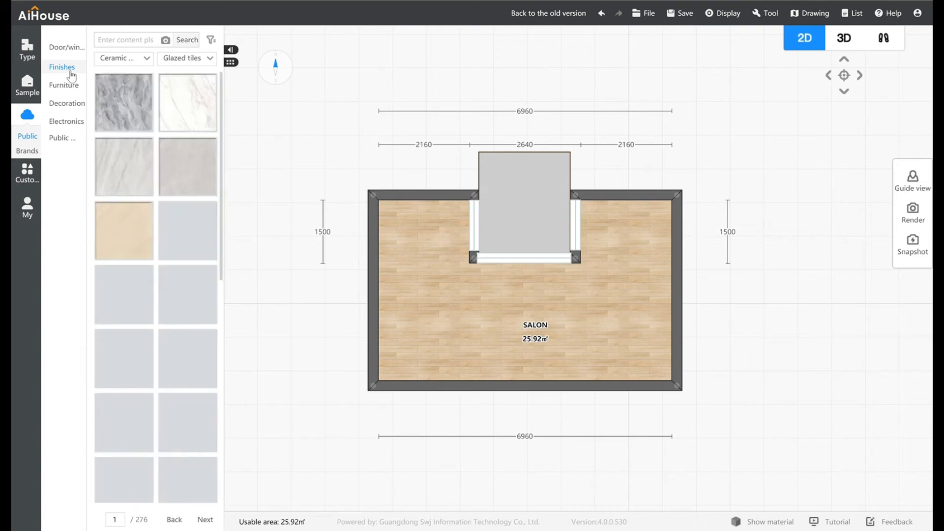
{"action": "left_click", "coordinate": [67, 68]}
{"action": "left_click", "coordinate": [125, 68]}
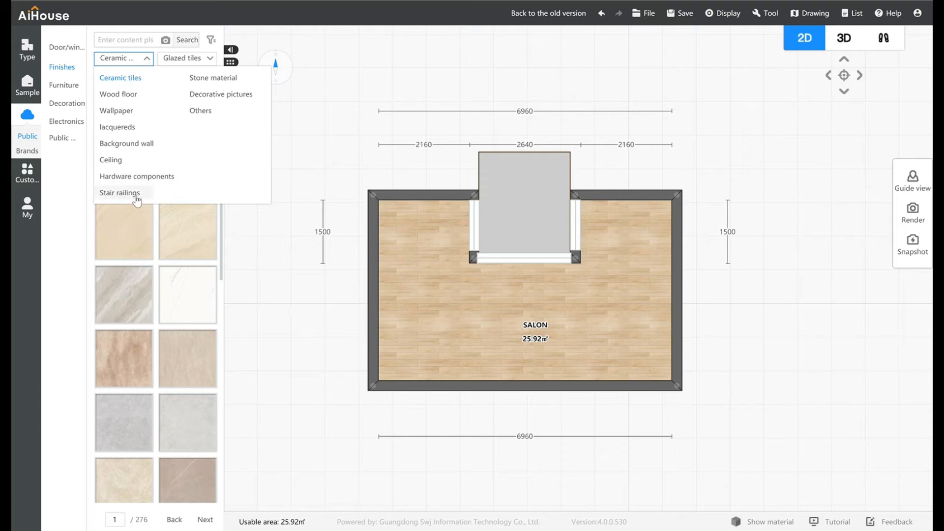
{"action": "left_click", "coordinate": [120, 193]}
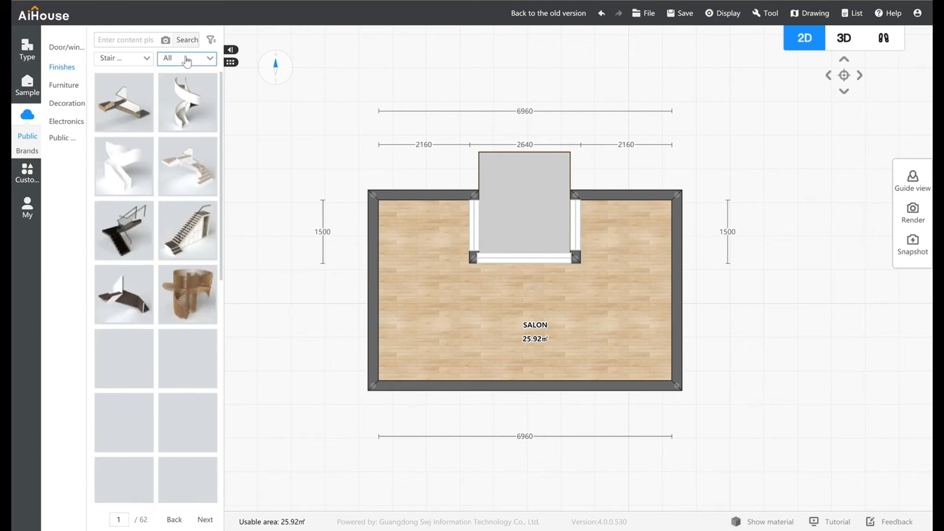
{"action": "left_click", "coordinate": [186, 59]}
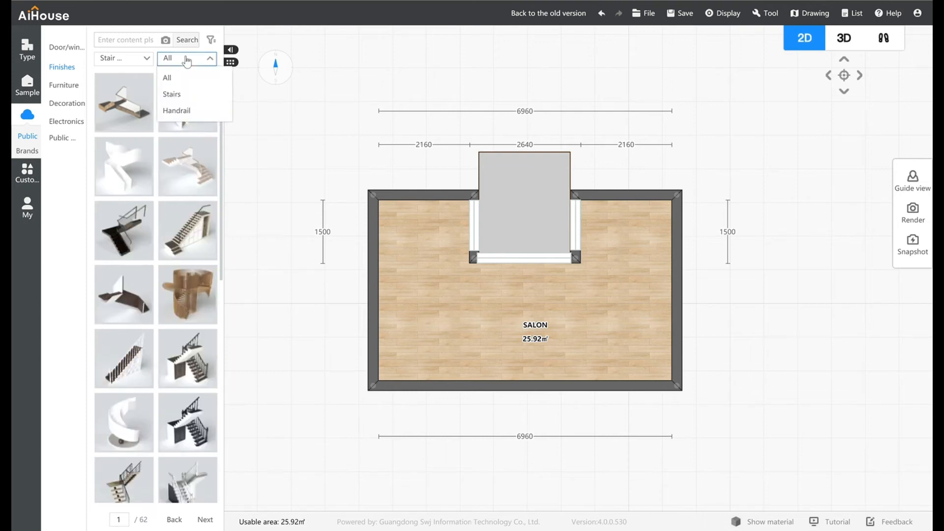
{"action": "left_click", "coordinate": [184, 114]}
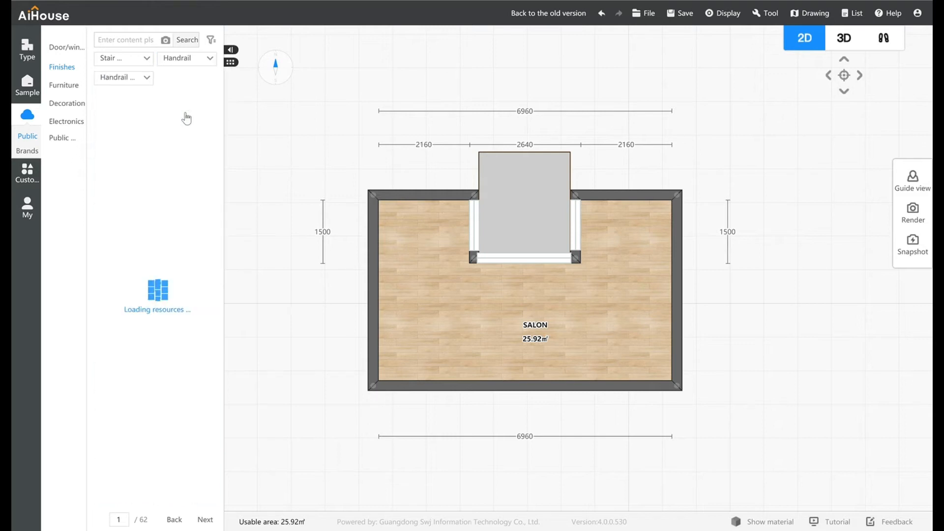
Browse the handrail models, place the black Modern railing near the platform's left edge and rotate it perpendicular to the exterior wall.
{"action": "left_click_drag", "start_coordinate": [226, 110], "coordinate": [216, 350]}
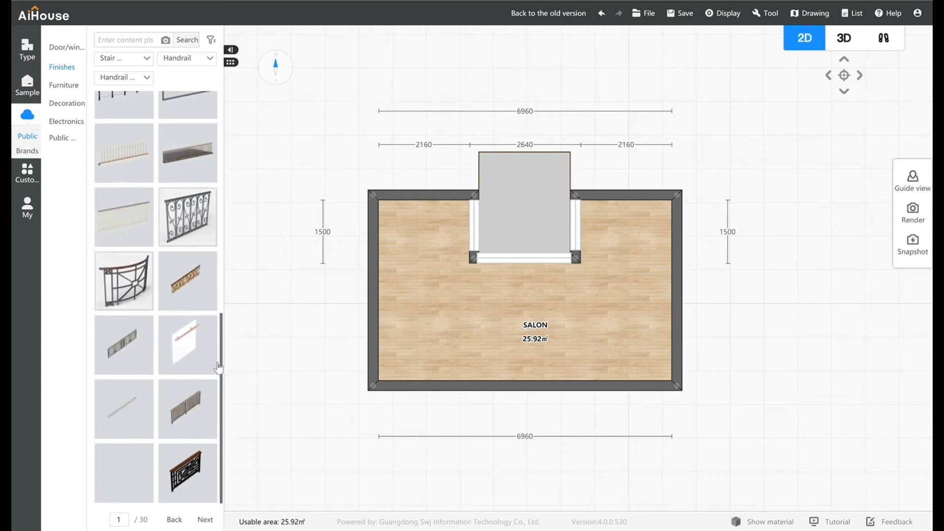
{"action": "left_click", "coordinate": [205, 520]}
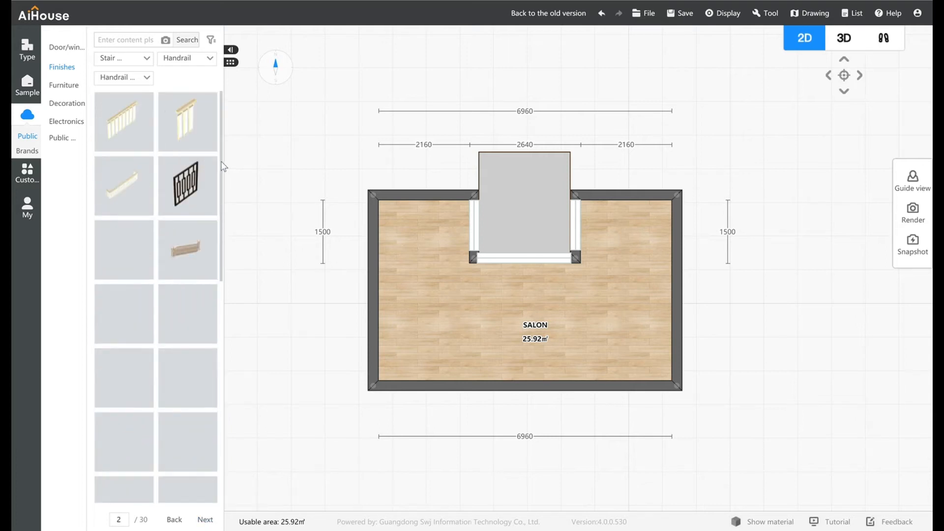
{"action": "left_click_drag", "start_coordinate": [226, 162], "coordinate": [232, 388]}
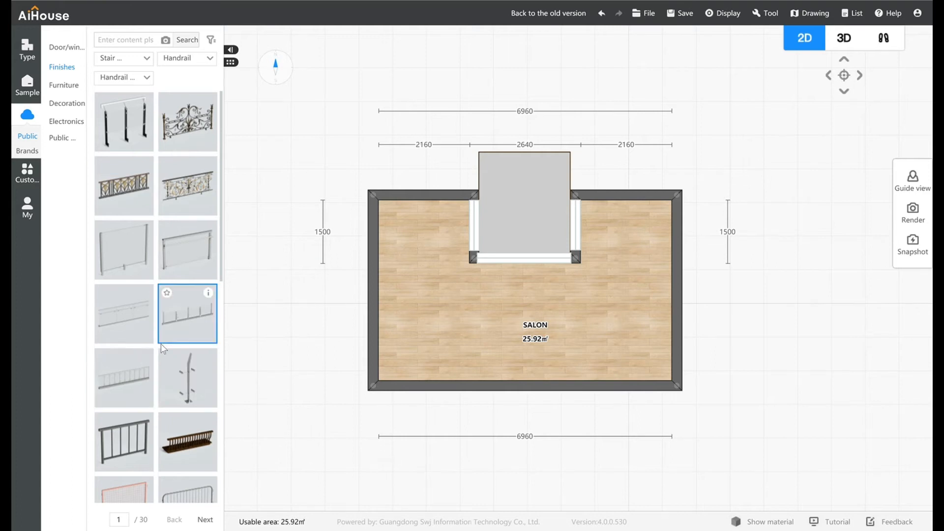
{"action": "left_click", "coordinate": [127, 435]}
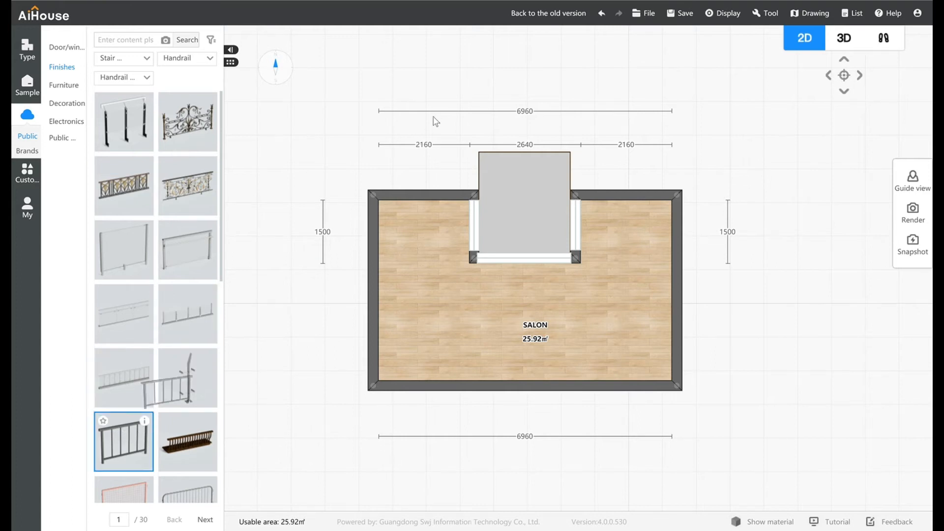
{"action": "left_click", "coordinate": [419, 169]}
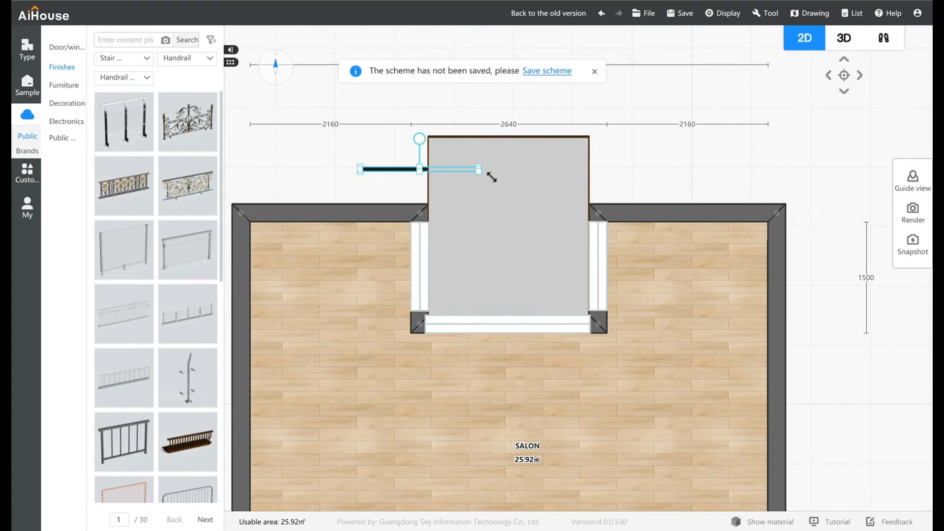
{"action": "left_click_drag", "start_coordinate": [425, 145], "coordinate": [489, 169]}
{"action": "left_click", "coordinate": [471, 140]}
{"action": "key", "text": "Delete"}
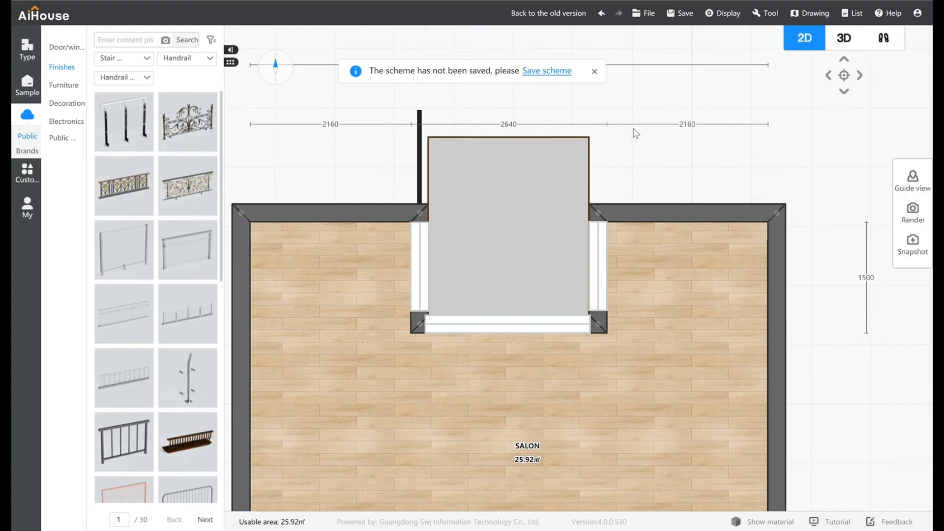
Move the railing onto the platform's left edge and shorten its outer end to the platform's outer corner.
{"action": "left_click", "coordinate": [854, 50]}
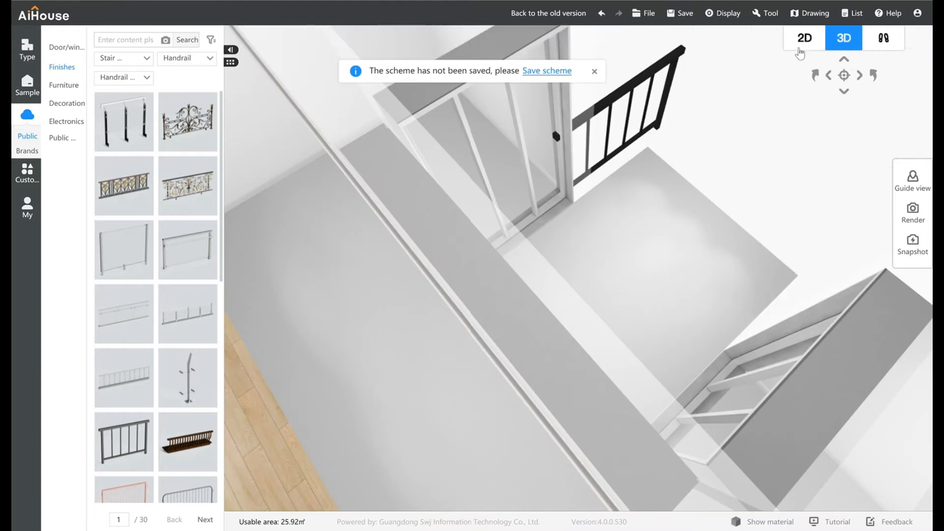
{"action": "left_click", "coordinate": [800, 49]}
{"action": "left_click", "coordinate": [422, 163]}
{"action": "mouse_move", "coordinate": [422, 162]}
{"action": "left_mouse_down"}
{"action": "mouse_move", "coordinate": [438, 157]}
{"action": "mouse_move", "coordinate": [429, 156]}
{"action": "left_mouse_up"}
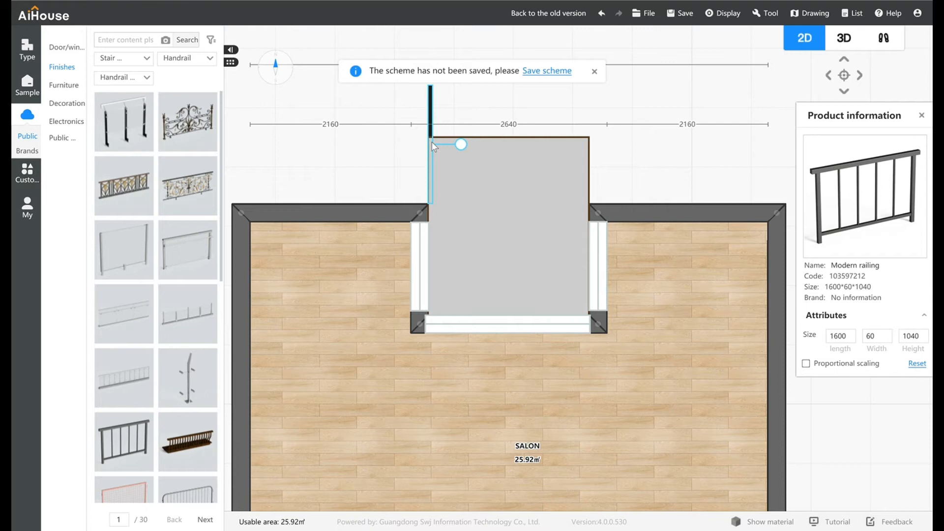
{"action": "left_click_drag", "start_coordinate": [432, 87], "coordinate": [440, 149]}
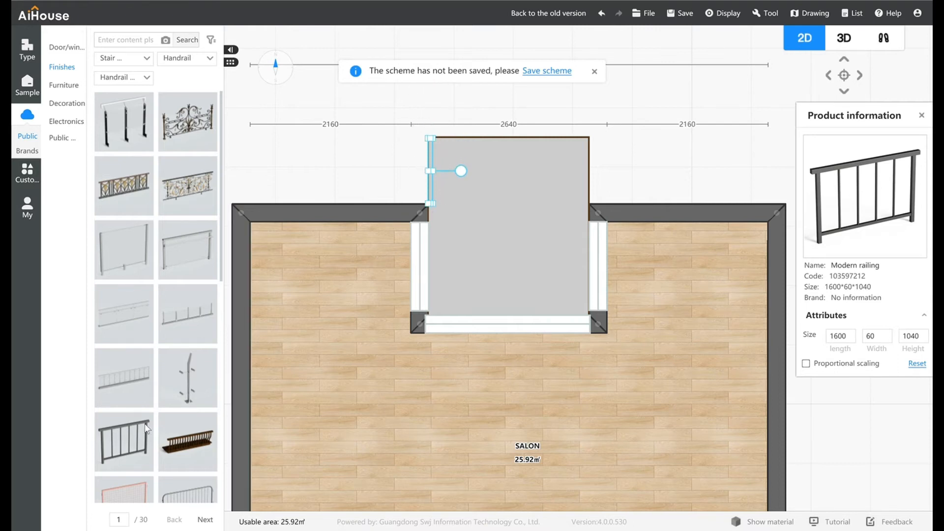
Place a second Modern railing along the platform's outer edge and stretch it across to the right corner.
{"action": "left_click", "coordinate": [141, 428]}
{"action": "left_click", "coordinate": [489, 142]}
{"action": "left_click_drag", "start_coordinate": [546, 140], "coordinate": [588, 155]}
Place a third Modern railing on the platform's right edge and shorten its outer end to the platform's corner.
{"action": "left_click", "coordinate": [138, 436]}
{"action": "left_click", "coordinate": [603, 166]}
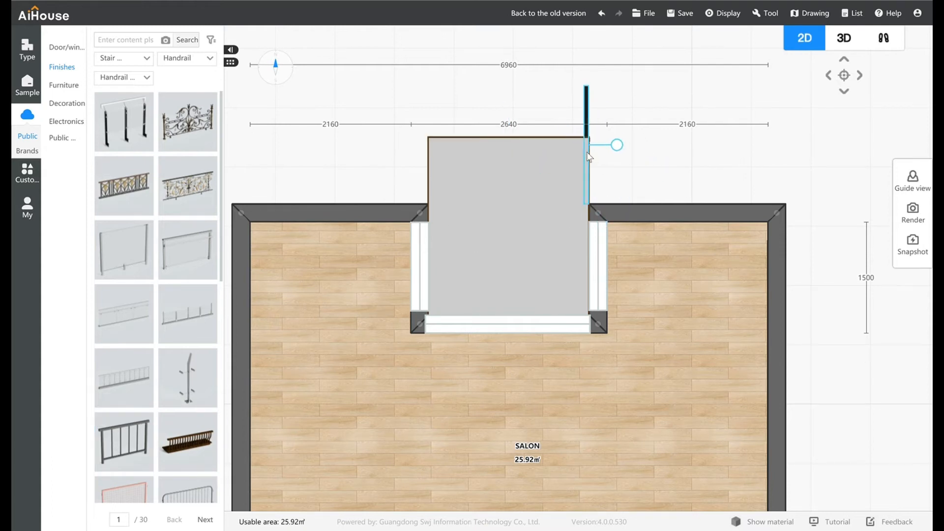
{"action": "left_click_drag", "start_coordinate": [587, 87], "coordinate": [587, 138]}
{"action": "left_click", "coordinate": [614, 98]}
Lengthen the right side railing in the 3D view until its inner end meets the exterior wall.
{"action": "left_click", "coordinate": [843, 40]}
{"action": "left_click_drag", "start_coordinate": [721, 215], "coordinate": [628, 209]}
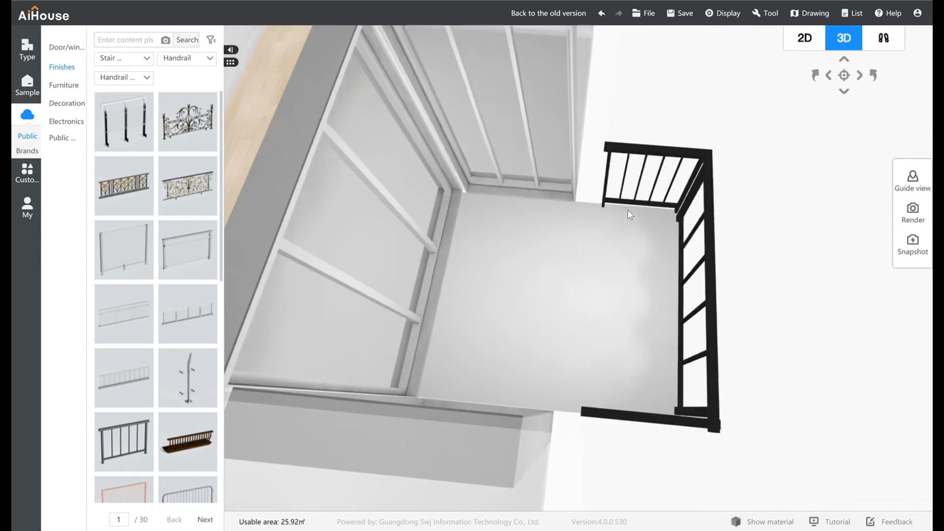
{"action": "left_click", "coordinate": [643, 420]}
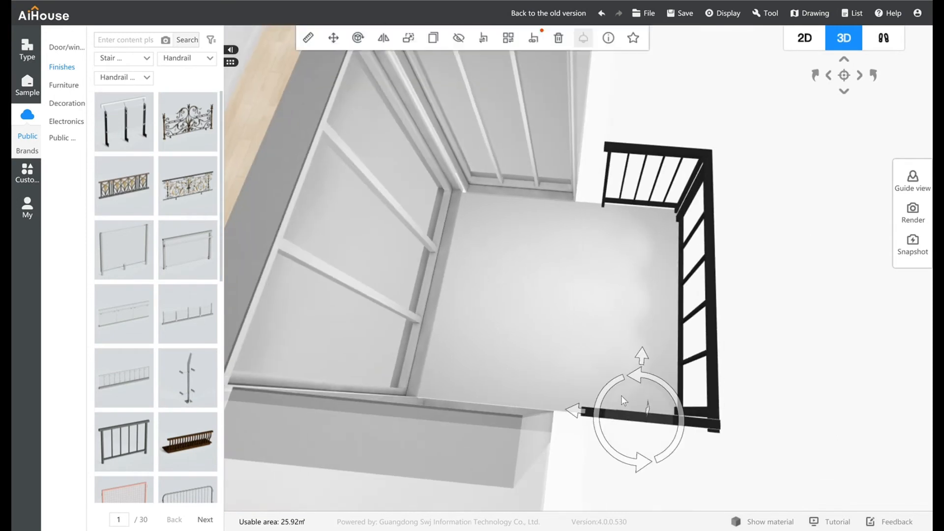
{"action": "left_click", "coordinate": [408, 37]}
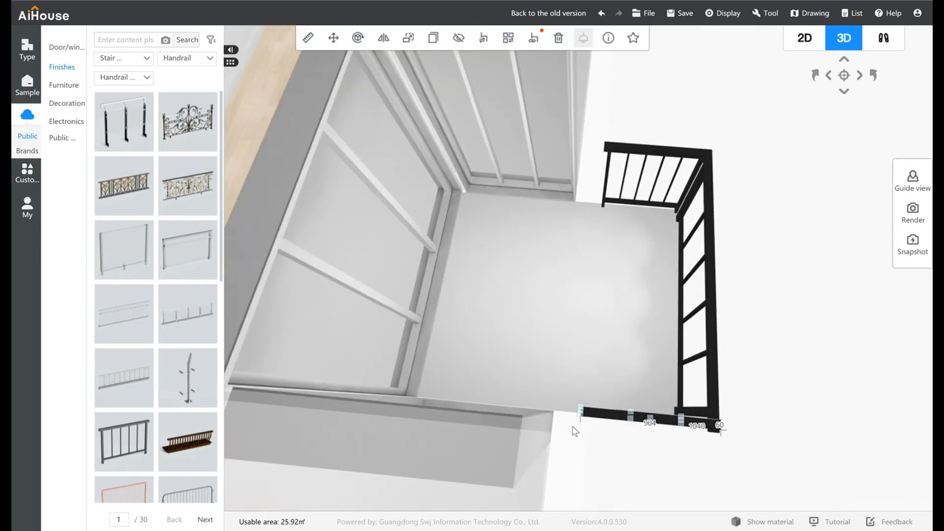
{"action": "left_click_drag", "start_coordinate": [562, 416], "coordinate": [555, 416]}
Stretch the opposite side railing to the exterior wall, making it about 1141 mm long.
{"action": "left_click", "coordinate": [622, 154]}
{"action": "left_click", "coordinate": [408, 37]}
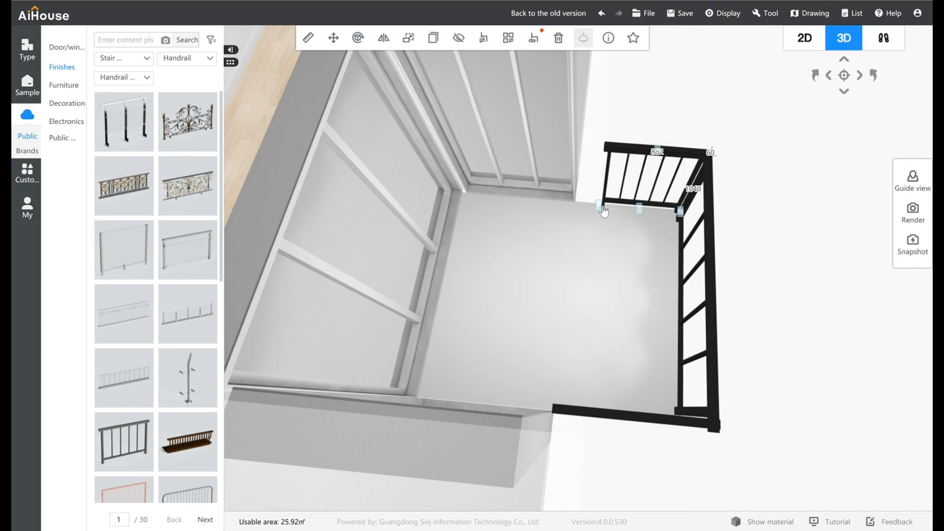
{"action": "left_click_drag", "start_coordinate": [603, 211], "coordinate": [574, 209]}
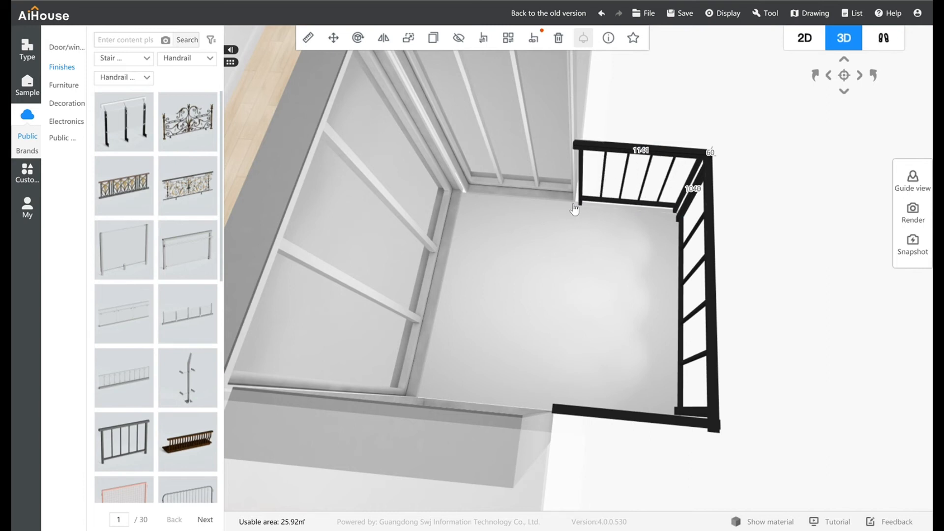
Inspect how the side railings meet the wall from above and view the balcony from inside the salon.
{"action": "left_click_drag", "start_coordinate": [798, 318], "coordinate": [720, 342]}
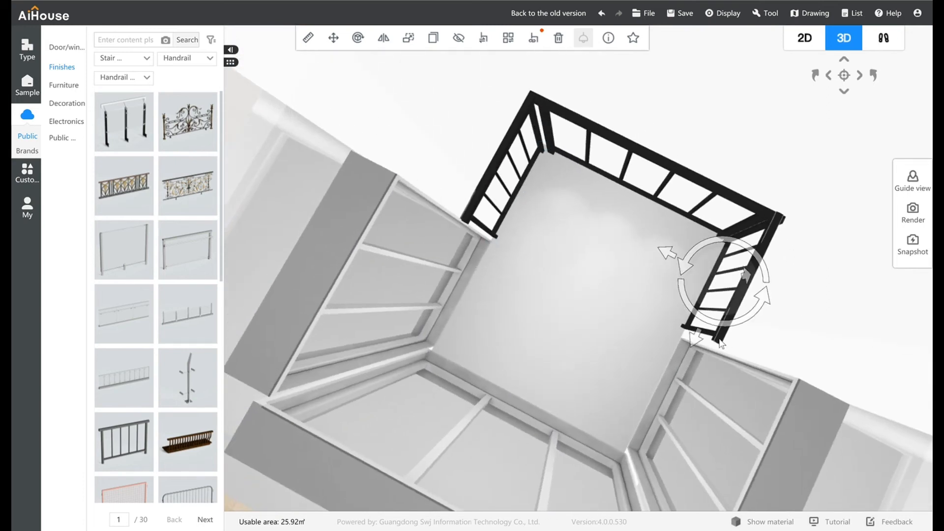
{"action": "left_click", "coordinate": [408, 38]}
{"action": "left_click_drag", "start_coordinate": [685, 339], "coordinate": [535, 362]}
{"action": "scroll", "coordinate": [606, 362], "scroll_direction": "down", "scroll_amount": 5}
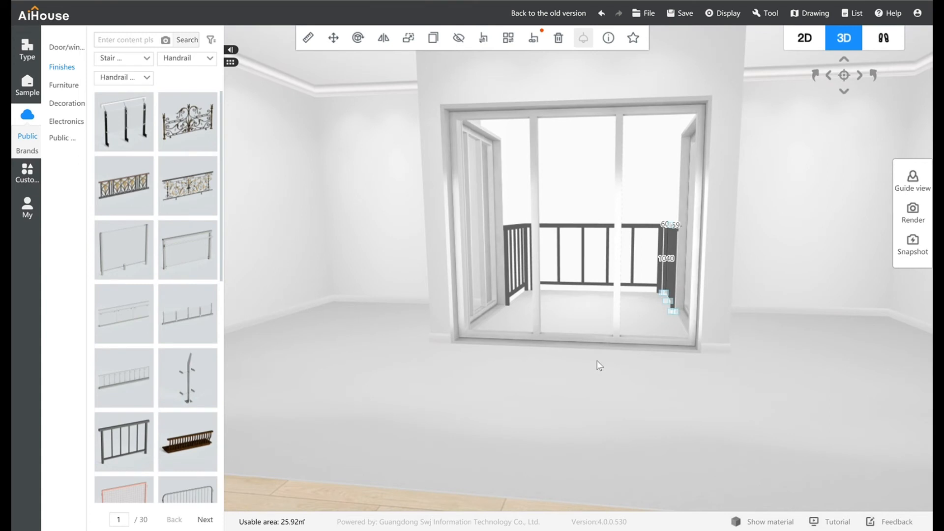
{"action": "left_click_drag", "start_coordinate": [599, 365], "coordinate": [627, 431]}
{"action": "left_click", "coordinate": [635, 435]}
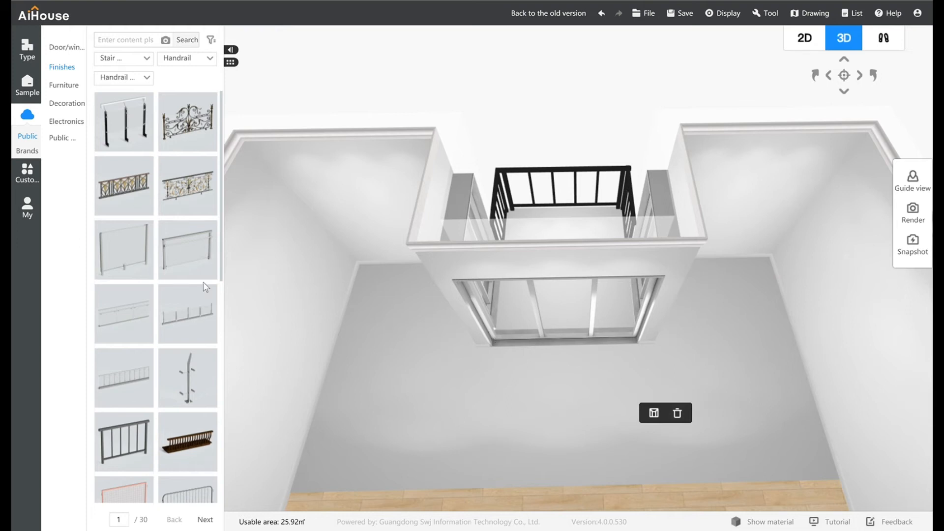
Cover the salon floor with the Supreme Venus 800 × 800 glazed tile from the public finishes and show its product information.
{"action": "left_click", "coordinate": [27, 83]}
{"action": "left_click", "coordinate": [27, 133]}
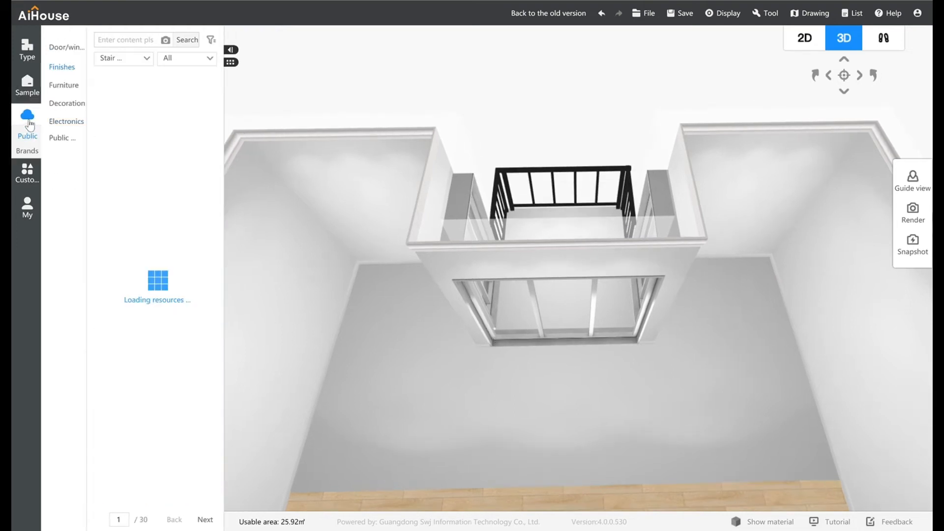
{"action": "left_click", "coordinate": [69, 69]}
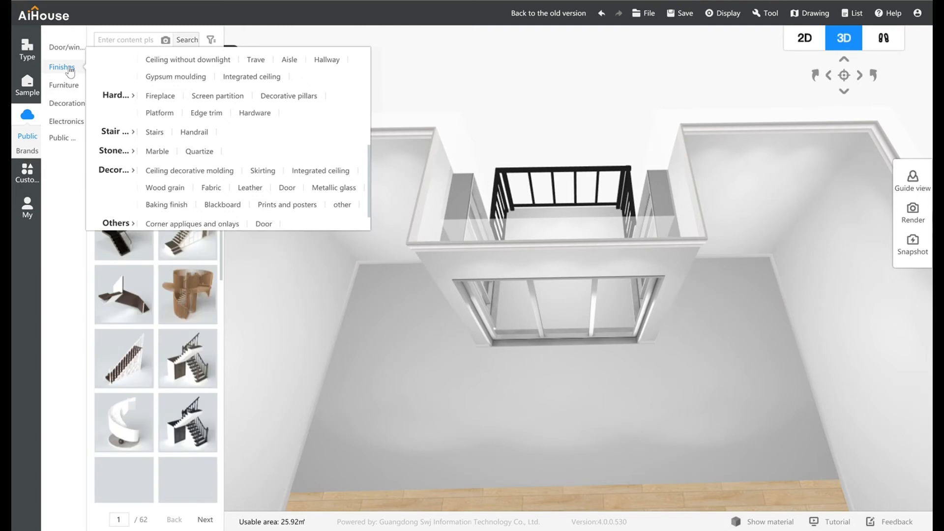
{"action": "left_click", "coordinate": [70, 72]}
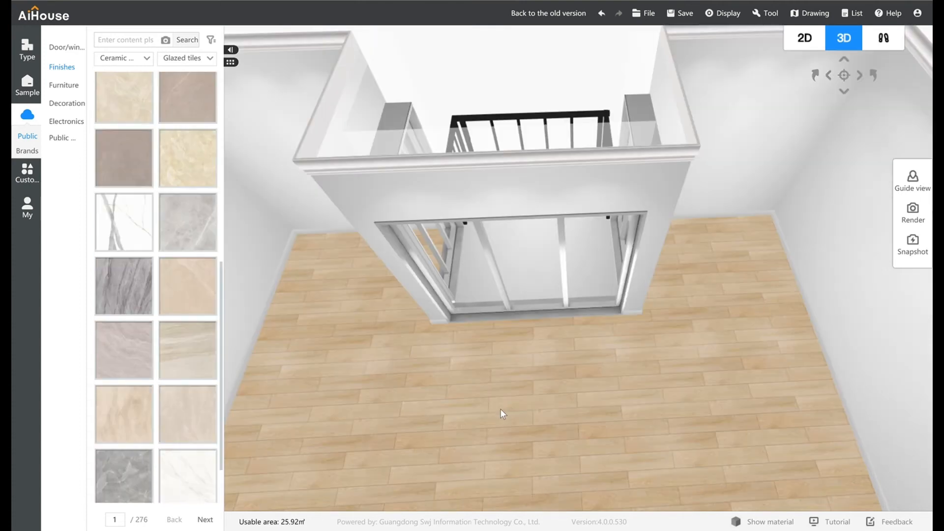
{"action": "scroll", "coordinate": [500, 409], "scroll_direction": "down", "scroll_amount": 3}
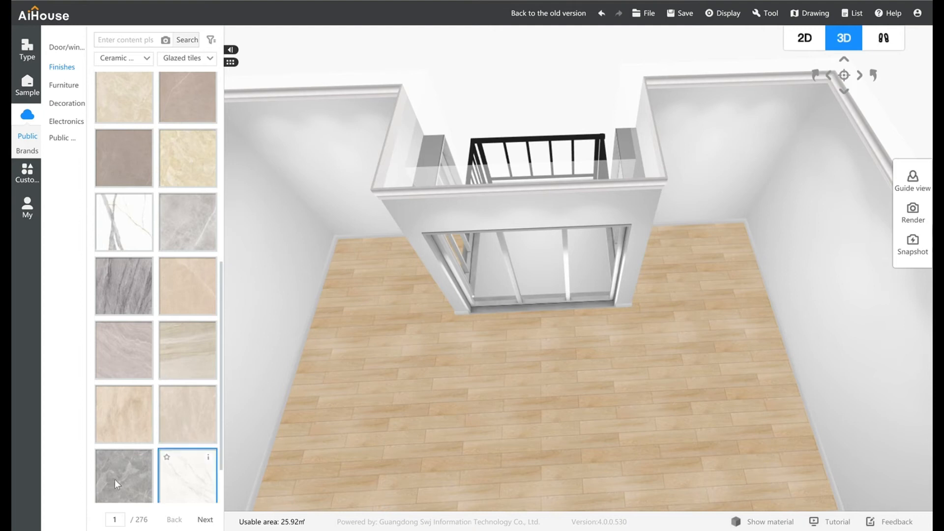
{"action": "left_click_drag", "start_coordinate": [173, 226], "coordinate": [515, 402]}
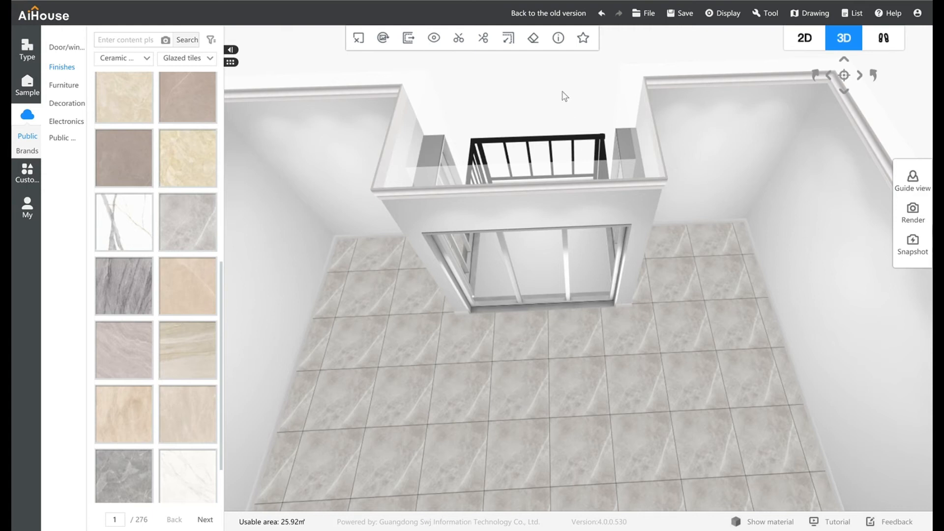
{"action": "left_click", "coordinate": [568, 43]}
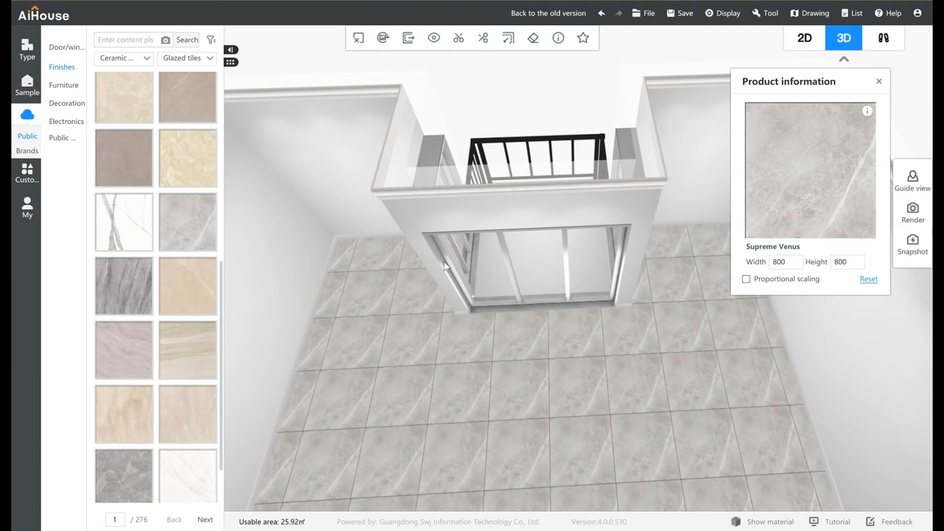
Apply the dark grey Caster 800 × 800 glazed tile to the balcony platform's surface.
{"action": "scroll", "coordinate": [445, 267], "scroll_direction": "up", "scroll_amount": 10}
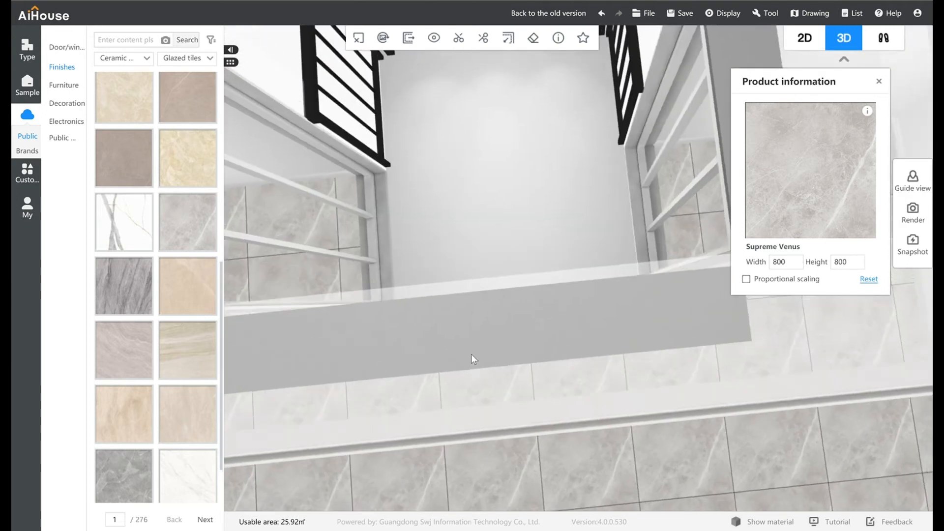
{"action": "scroll", "coordinate": [471, 359], "scroll_direction": "up", "scroll_amount": 2}
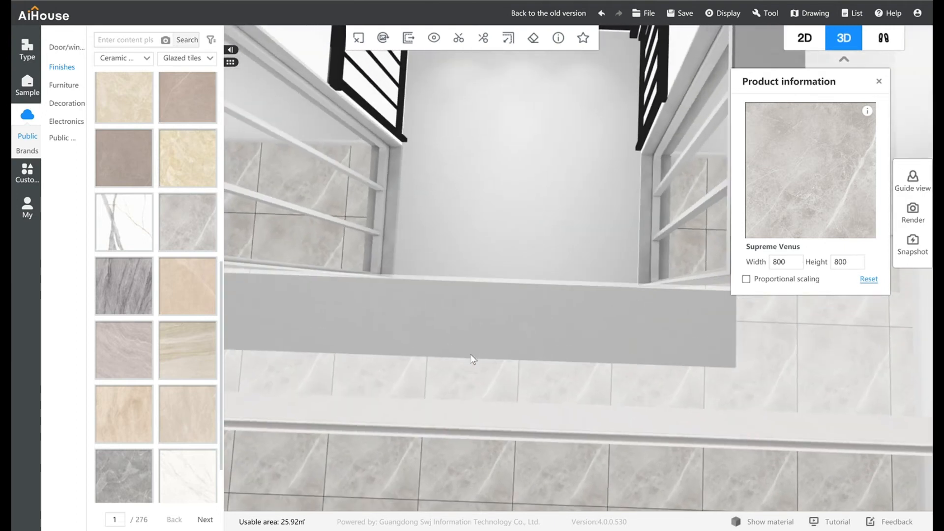
{"action": "left_click", "coordinate": [107, 478]}
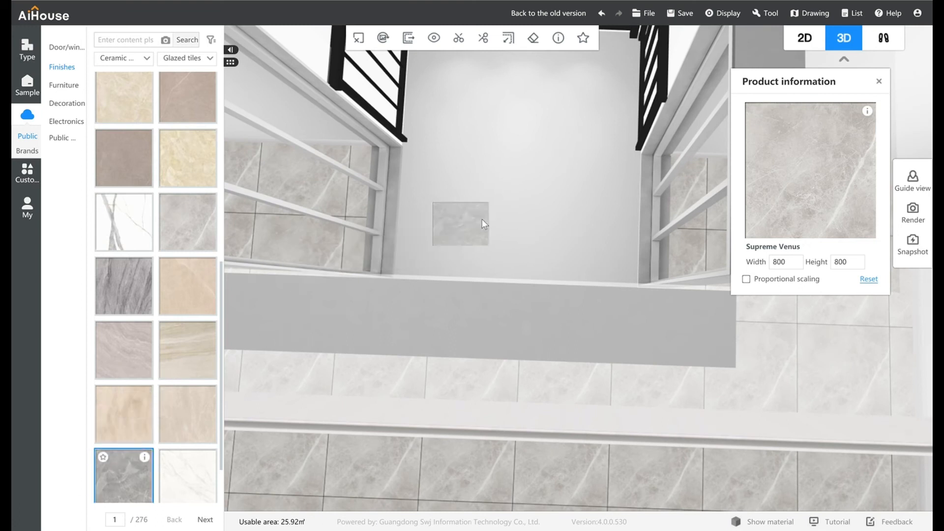
{"action": "left_click", "coordinate": [482, 222]}
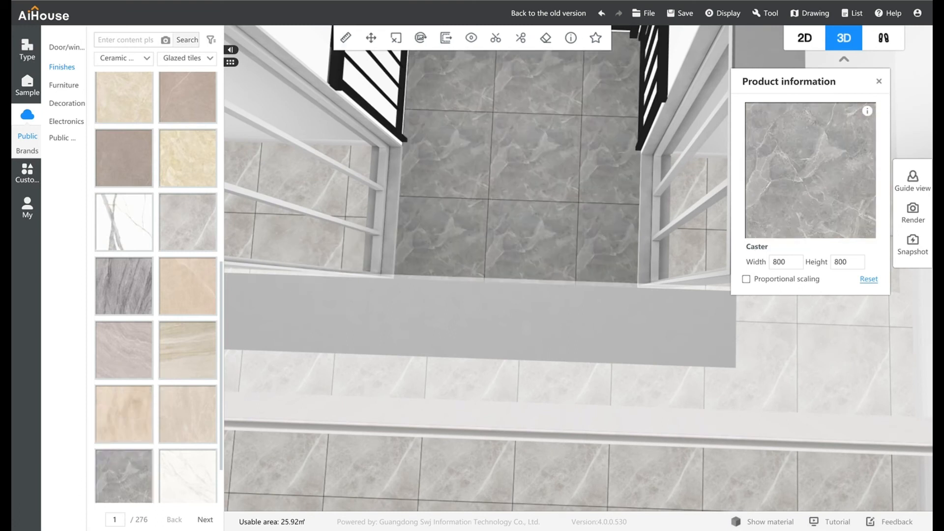
{"action": "left_click_drag", "start_coordinate": [345, 440], "coordinate": [355, 244]}
{"action": "scroll", "coordinate": [467, 366], "scroll_direction": "down", "scroll_amount": 3}
{"action": "left_click_drag", "start_coordinate": [476, 442], "coordinate": [488, 364]}
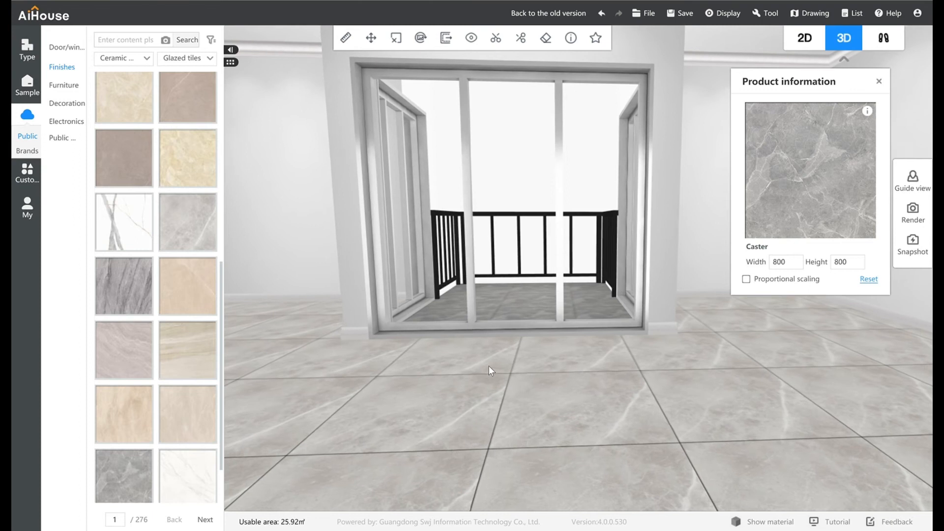
Inspect the tiled salon floor and move onto the balcony to view its grey tiles and railings up close.
{"action": "left_click_drag", "start_coordinate": [514, 397], "coordinate": [530, 349]}
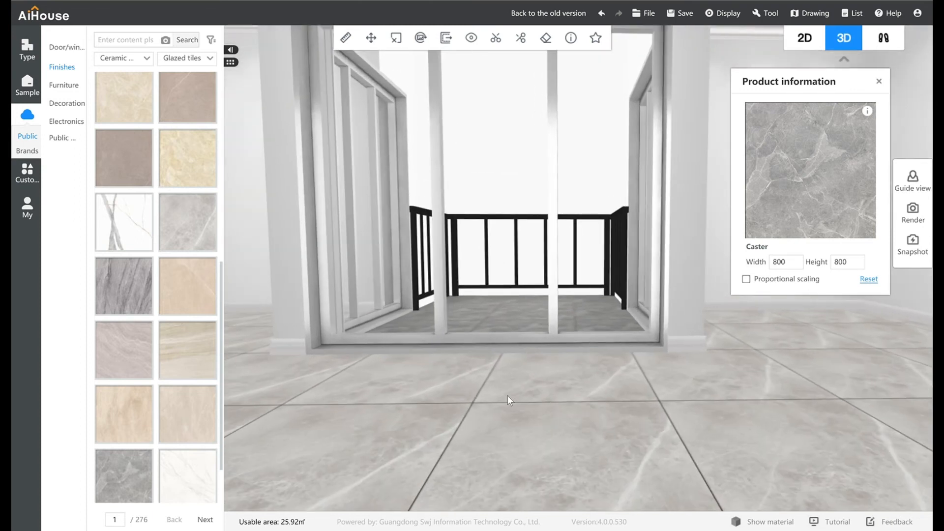
{"action": "scroll", "coordinate": [508, 408], "scroll_direction": "up", "scroll_amount": 3}
{"action": "left_click", "coordinate": [508, 409]}
{"action": "left_click_drag", "start_coordinate": [509, 408], "coordinate": [511, 458]}
{"action": "left_click_drag", "start_coordinate": [520, 345], "coordinate": [534, 455]}
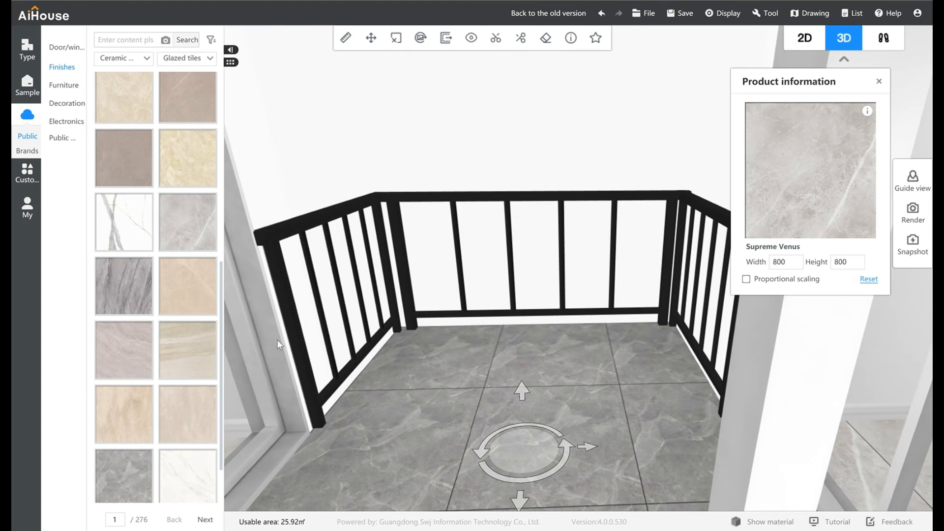
{"action": "left_click", "coordinate": [502, 357]}
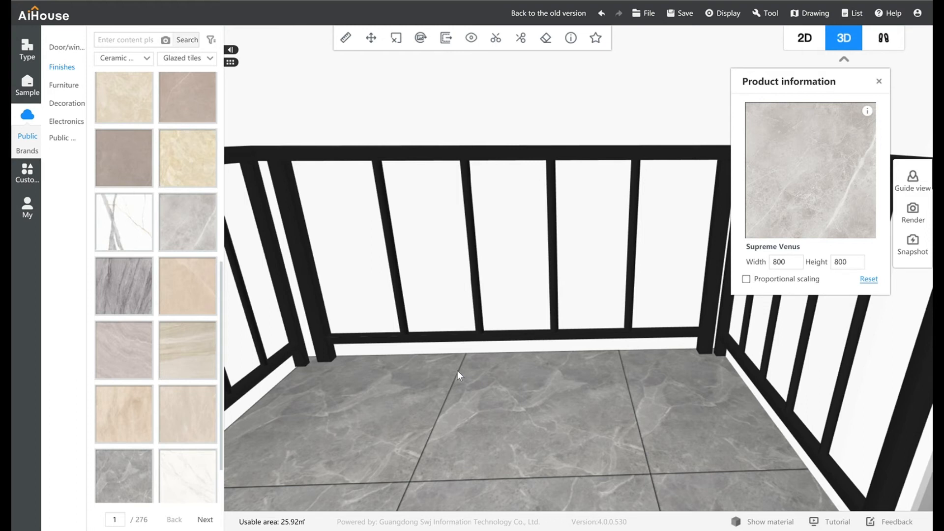
Place the wide, low log stump from the favorites on the balcony floor and move it toward the side railing.
{"action": "left_click", "coordinate": [28, 218]}
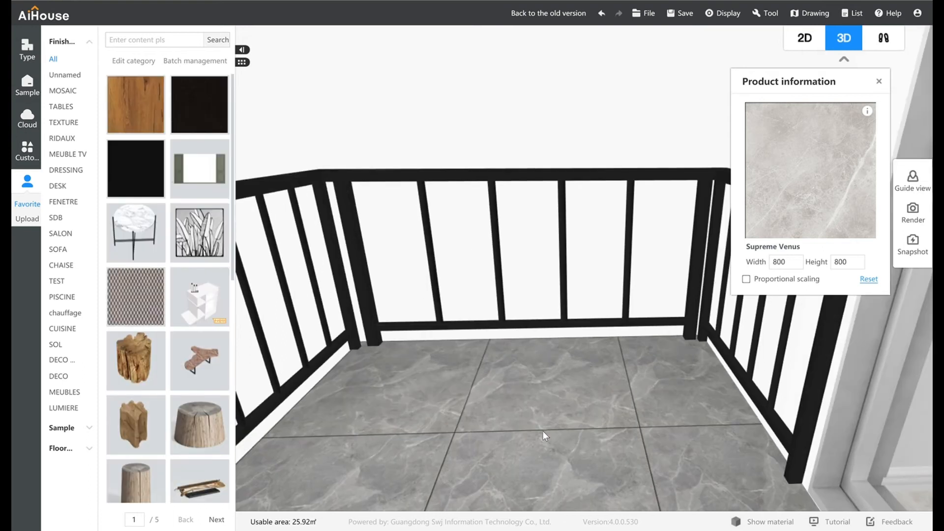
{"action": "left_click_drag", "start_coordinate": [543, 430], "coordinate": [564, 416]}
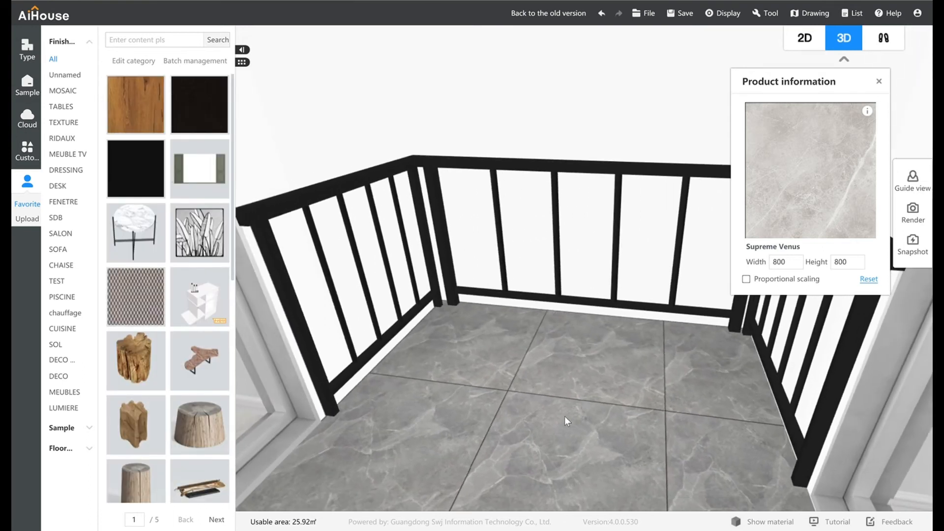
{"action": "left_click", "coordinate": [564, 418]}
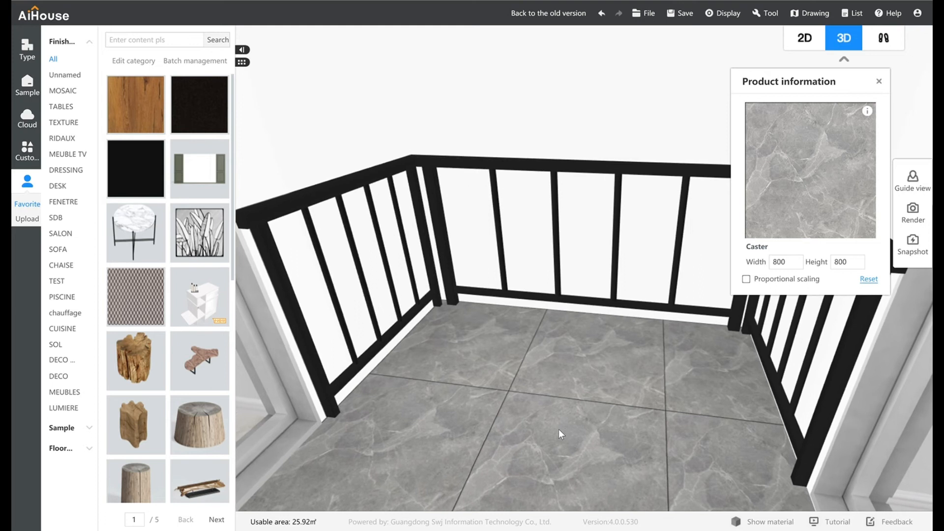
{"action": "left_click_drag", "start_coordinate": [275, 417], "coordinate": [621, 444]}
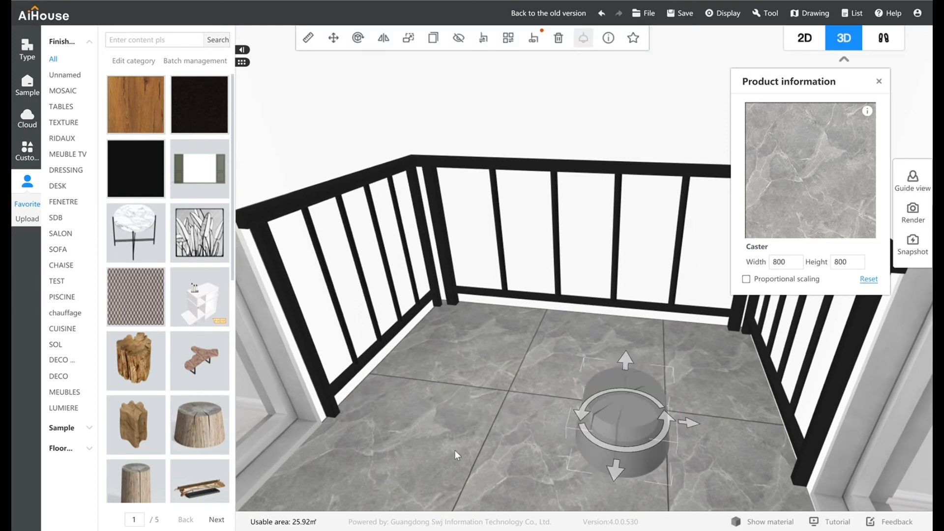
{"action": "left_click_drag", "start_coordinate": [509, 442], "coordinate": [698, 410]}
Add the taller log stump from the favorites and position it beside the low stump in the balcony's railing corner.
{"action": "left_click_drag", "start_coordinate": [130, 478], "coordinate": [654, 471]}
{"action": "left_click_drag", "start_coordinate": [739, 458], "coordinate": [646, 441]}
{"action": "left_click", "coordinate": [667, 431]}
{"action": "left_click_drag", "start_coordinate": [579, 436], "coordinate": [613, 357]}
{"action": "left_click_drag", "start_coordinate": [565, 414], "coordinate": [587, 442]}
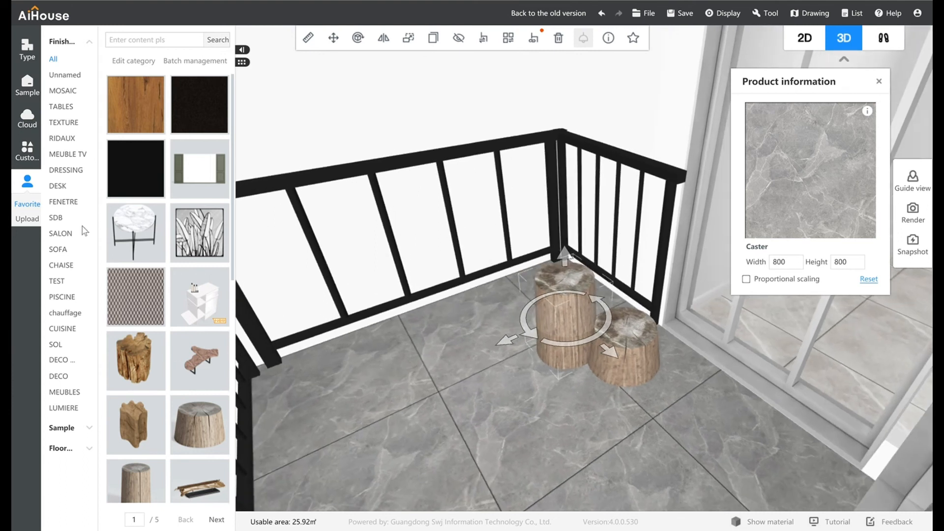
Browse the favorites to the CHAISE category, try the wicker armchair and bring the round wicker chair onto the balcony.
{"action": "scroll", "coordinate": [202, 360], "scroll_direction": "down", "scroll_amount": 8}
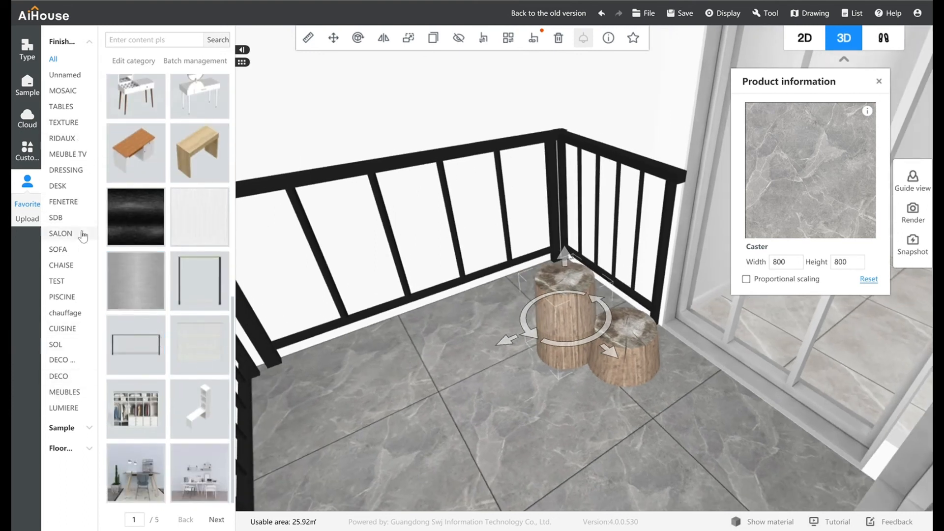
{"action": "left_click", "coordinate": [63, 392]}
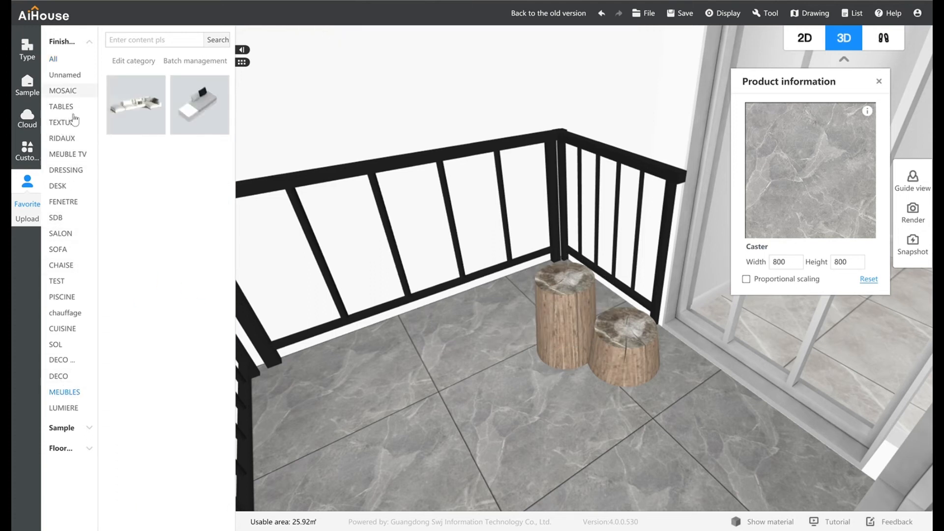
{"action": "left_click", "coordinate": [59, 249]}
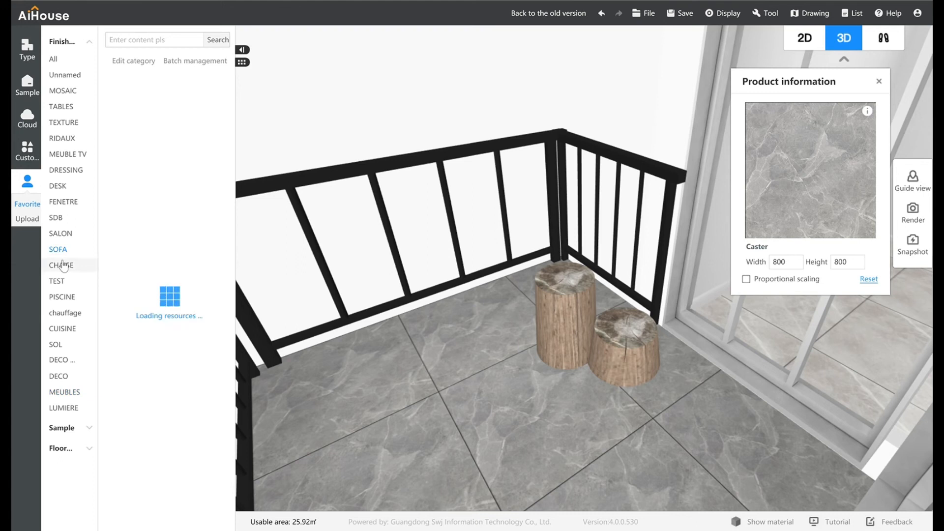
{"action": "left_click", "coordinate": [61, 265]}
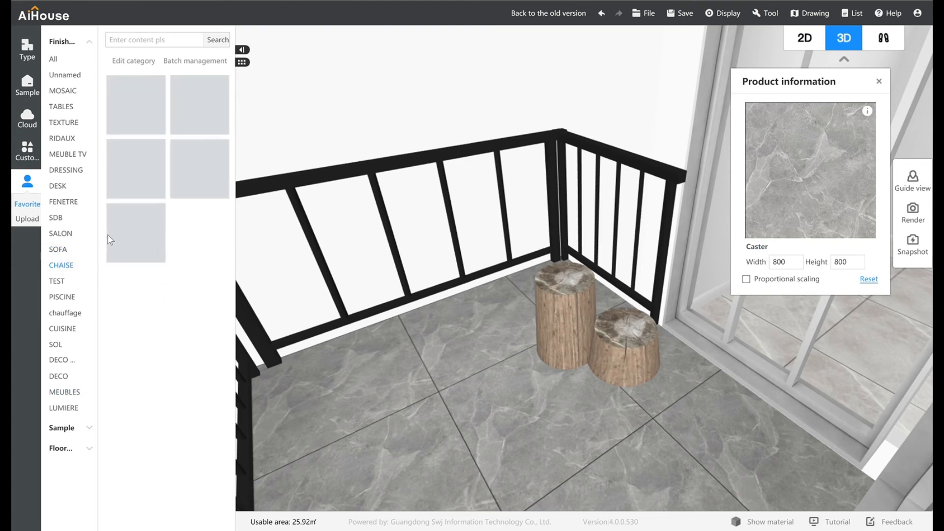
{"action": "left_click", "coordinate": [136, 104]}
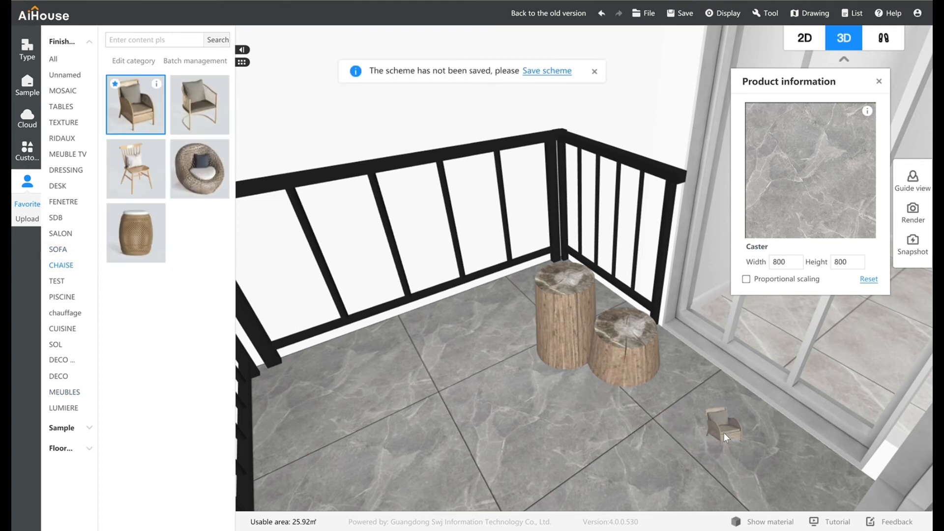
{"action": "left_click", "coordinate": [216, 178]}
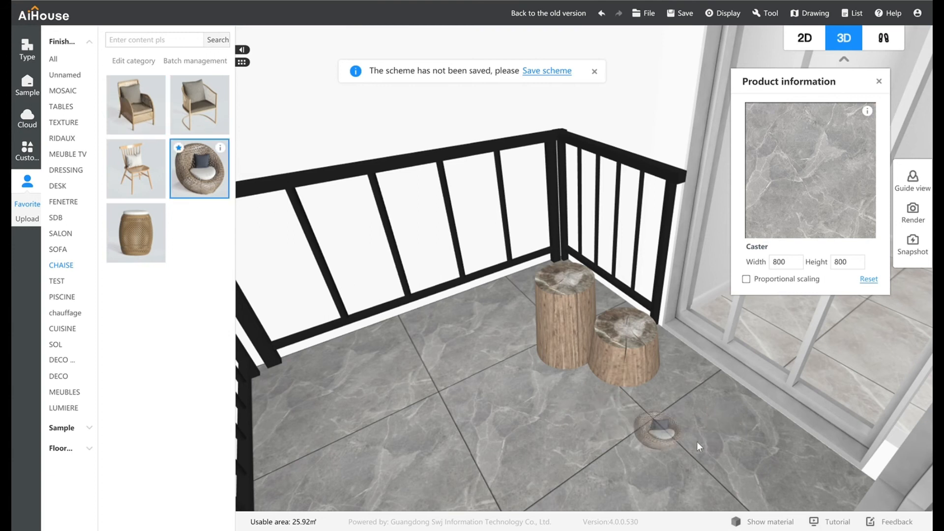
Position the round wicker chair near the log stumps, view the balcony from the salon and close the product information.
{"action": "left_click_drag", "start_coordinate": [478, 417], "coordinate": [607, 394]}
{"action": "left_click", "coordinate": [625, 372]}
{"action": "left_click_drag", "start_coordinate": [673, 336], "coordinate": [711, 322]}
{"action": "left_click_drag", "start_coordinate": [580, 448], "coordinate": [596, 434]}
{"action": "scroll", "coordinate": [565, 422], "scroll_direction": "down", "scroll_amount": 4}
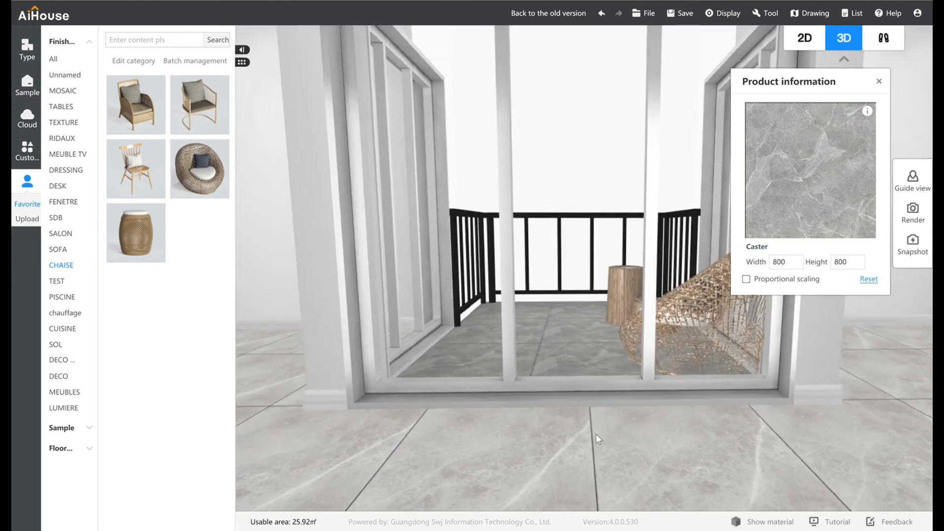
{"action": "left_click", "coordinate": [879, 81]}
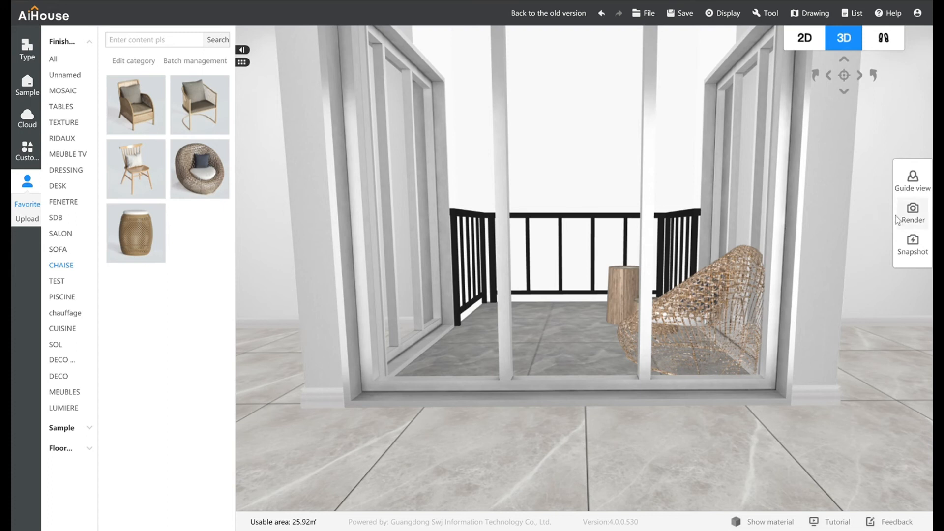
Save the design under the scheme name VIDEO, dismissing the new plan request.
{"action": "mouse_move", "coordinate": [673, 19]}
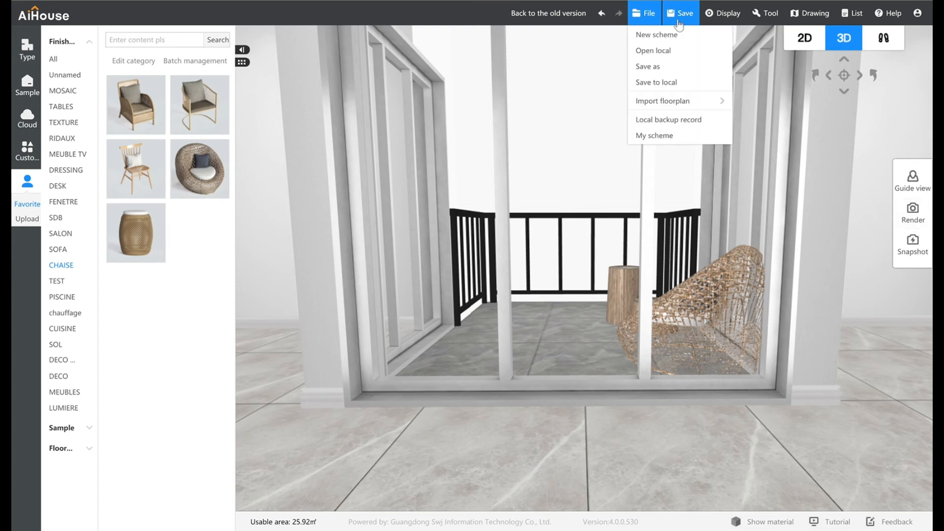
{"action": "left_click", "coordinate": [668, 34]}
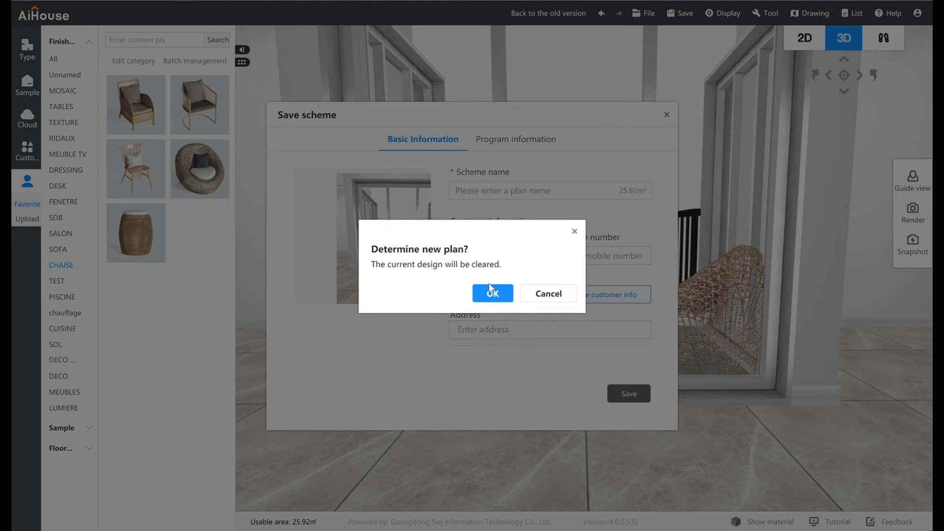
{"action": "left_click", "coordinate": [574, 231]}
{"action": "left_click", "coordinate": [547, 194]}
{"action": "type", "text": "Vi"}
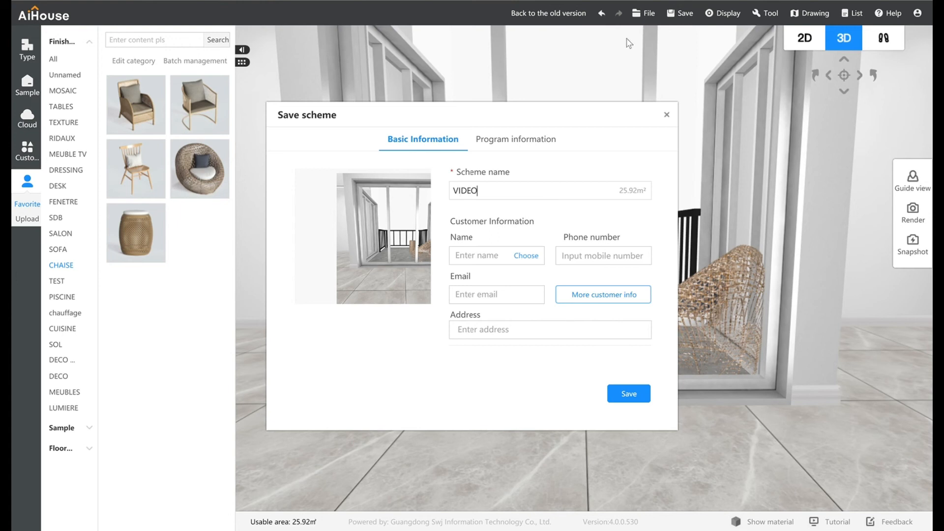
{"action": "left_click", "coordinate": [635, 395]}
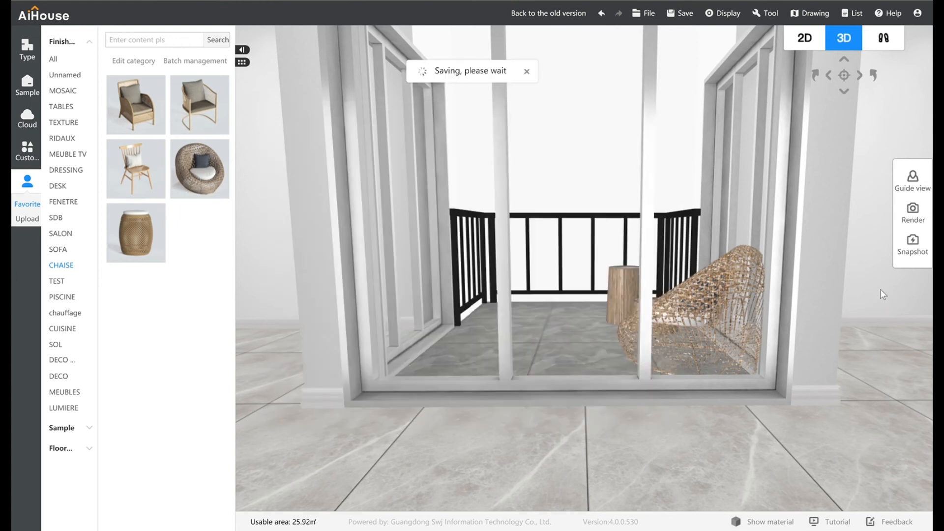
Open the rendering settings in standard render mode and turn and move the camera to face the balcony.
{"action": "left_click", "coordinate": [910, 216]}
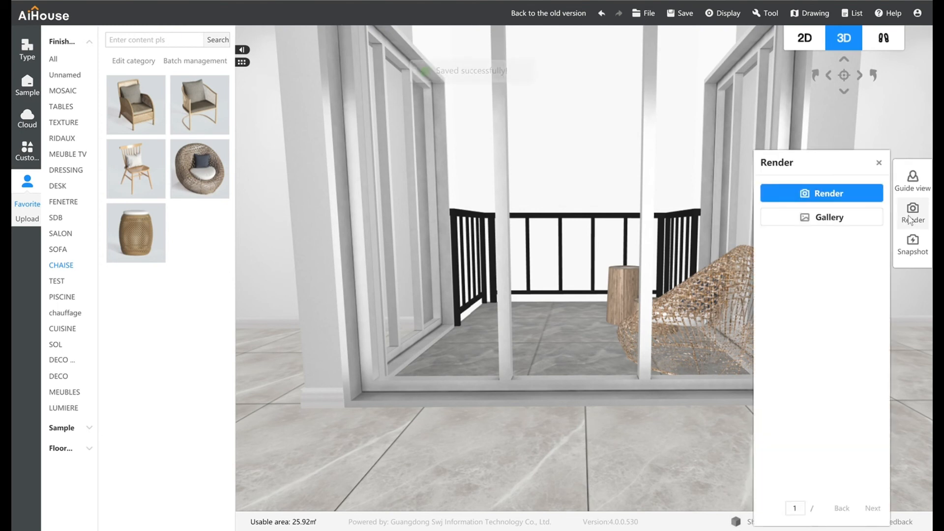
{"action": "left_click", "coordinate": [868, 202]}
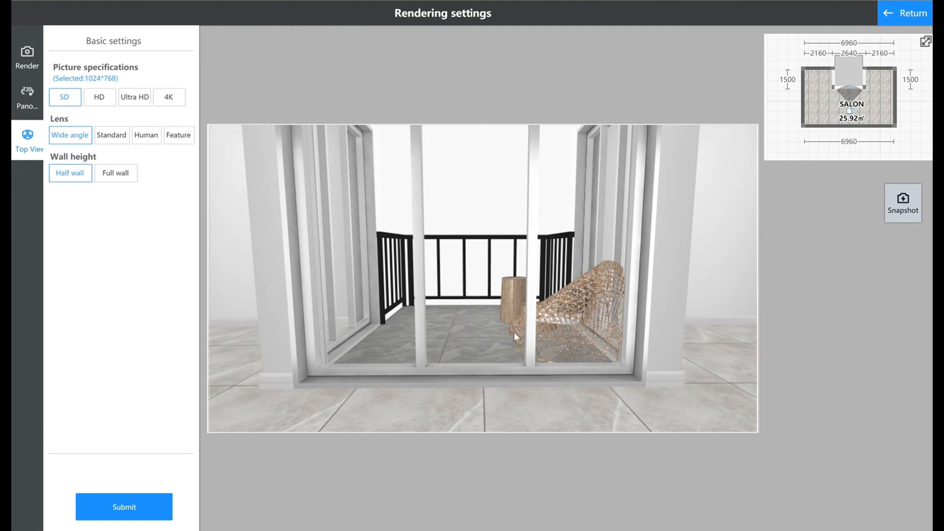
{"action": "left_click", "coordinate": [27, 57]}
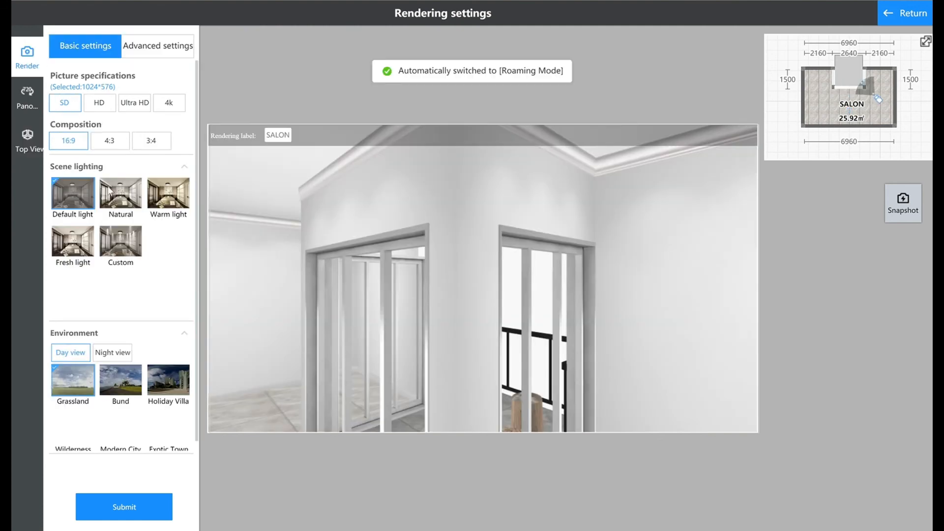
{"action": "mouse_move", "coordinate": [375, 360]}
{"action": "left_mouse_down"}
{"action": "mouse_move", "coordinate": [557, 337]}
{"action": "mouse_move", "coordinate": [577, 319]}
{"action": "mouse_move", "coordinate": [553, 294]}
{"action": "mouse_move", "coordinate": [497, 346]}
{"action": "mouse_move", "coordinate": [579, 341]}
{"action": "mouse_move", "coordinate": [511, 330]}
{"action": "left_mouse_up"}
{"action": "key", "text": "a"}
{"action": "key", "text": "a"}
{"action": "key", "text": "s"}
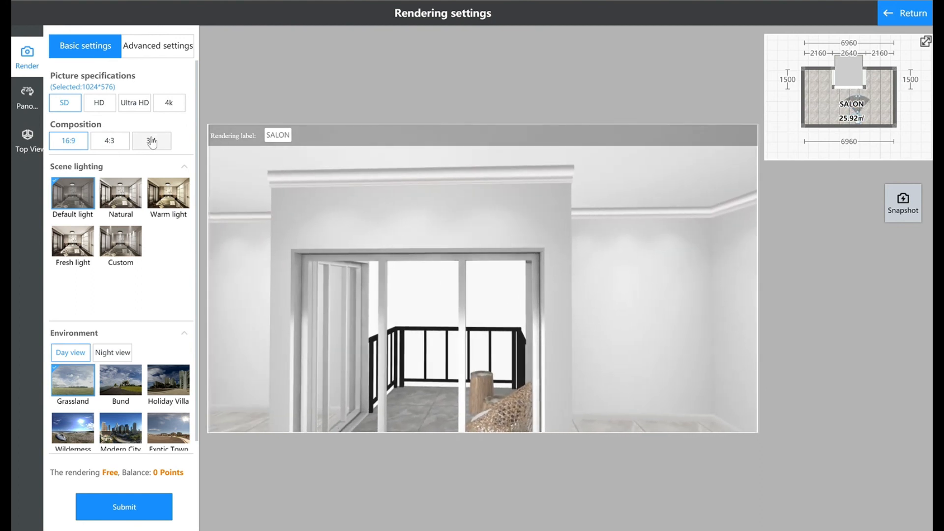
Set the render to 4:3 composition and 4k resolution, and frame the balcony opening with the chair and stumps.
{"action": "left_click", "coordinate": [116, 141]}
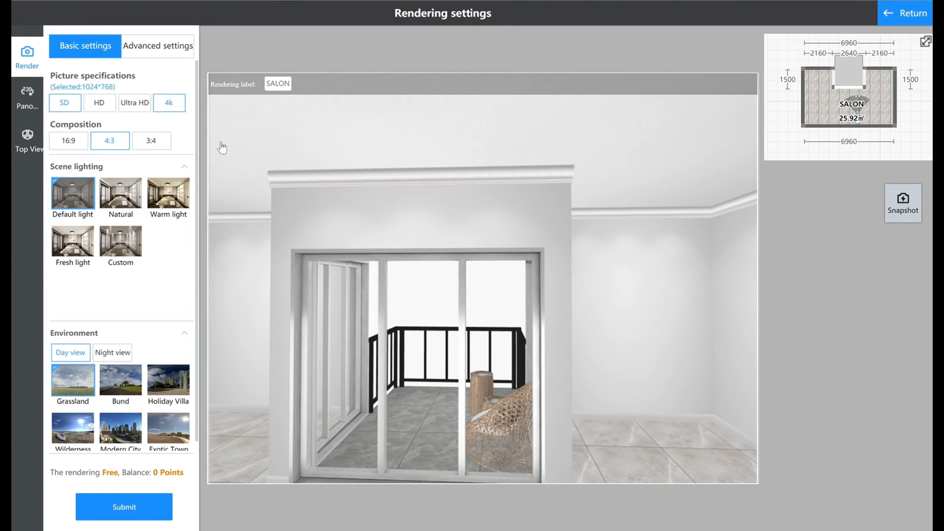
{"action": "mouse_move", "coordinate": [405, 351]}
{"action": "left_mouse_down"}
{"action": "mouse_move", "coordinate": [458, 347]}
{"action": "mouse_move", "coordinate": [503, 357]}
{"action": "left_mouse_up"}
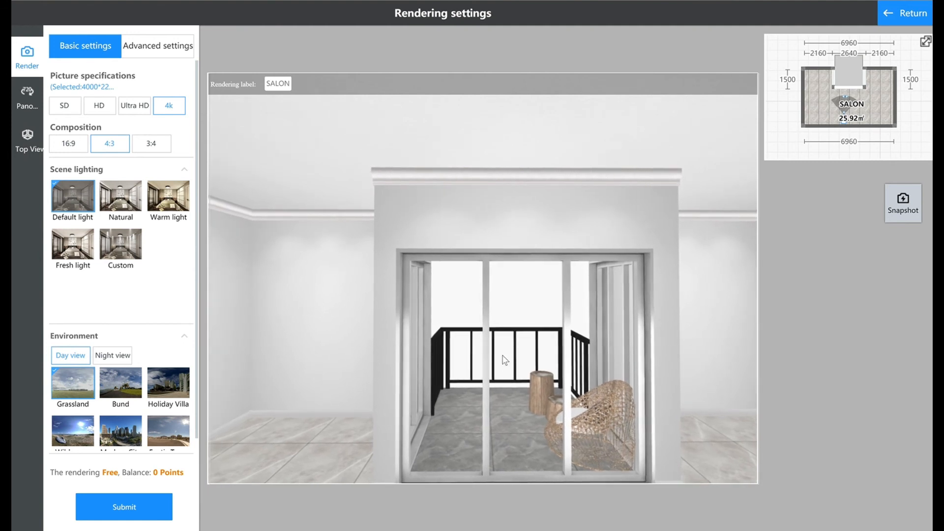
{"action": "left_click_drag", "start_coordinate": [577, 363], "coordinate": [554, 357]}
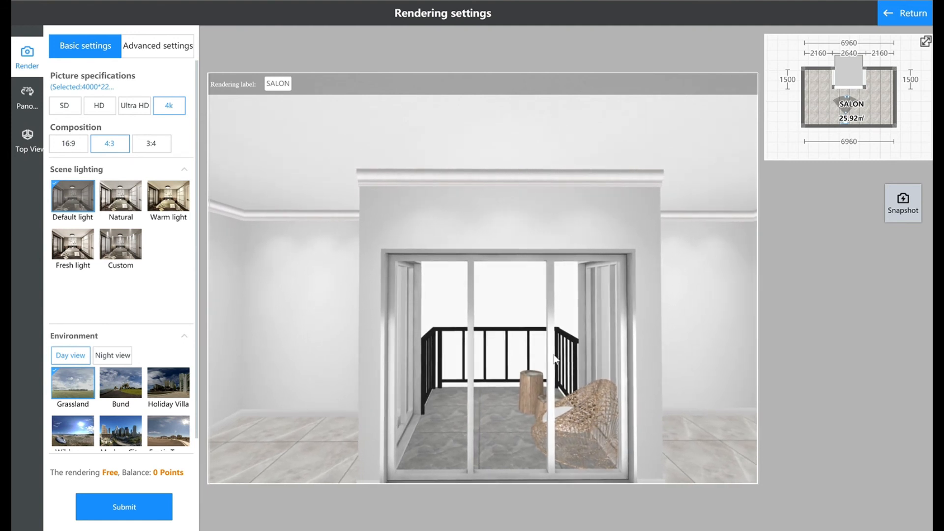
Lower the render camera to an elevation of 1358 and centre the balcony opening in the frame.
{"action": "left_click", "coordinate": [148, 43]}
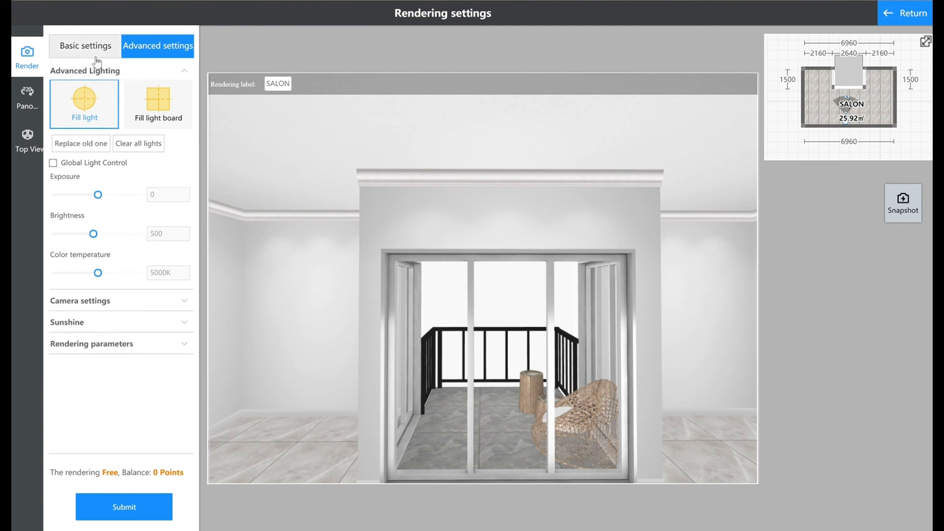
{"action": "left_click", "coordinate": [102, 301]}
{"action": "left_click_drag", "start_coordinate": [94, 394], "coordinate": [99, 415]}
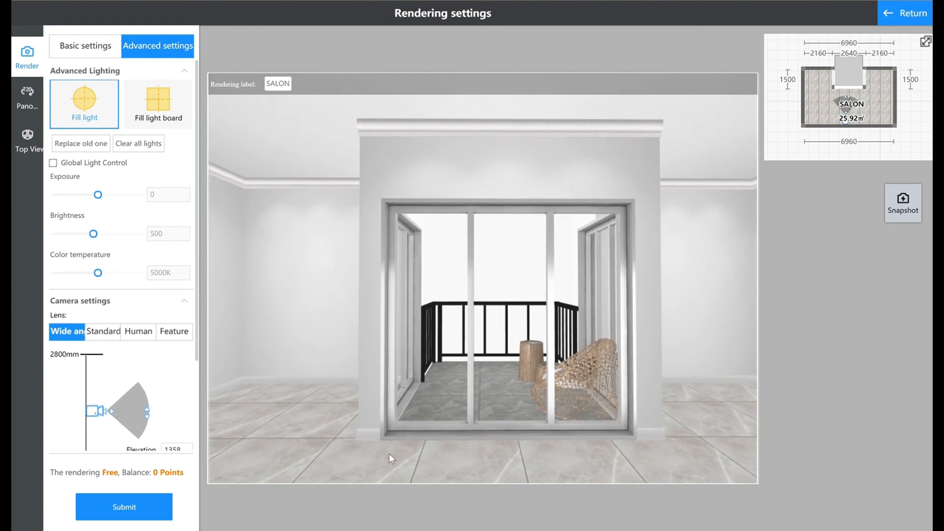
{"action": "left_click_drag", "start_coordinate": [388, 453], "coordinate": [379, 453]}
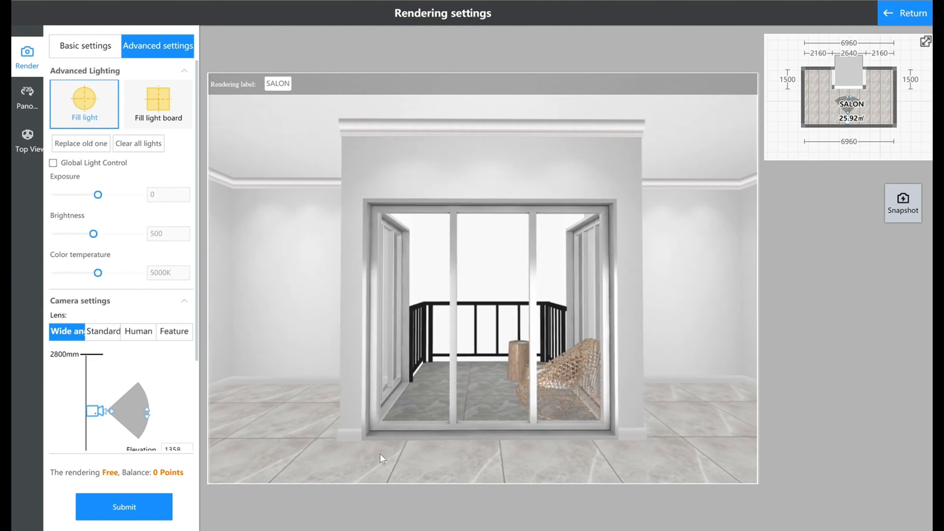
Set the scene lighting to Natural after trying Warm light, and choose the Holiday Villa day environment.
{"action": "left_click", "coordinate": [59, 49]}
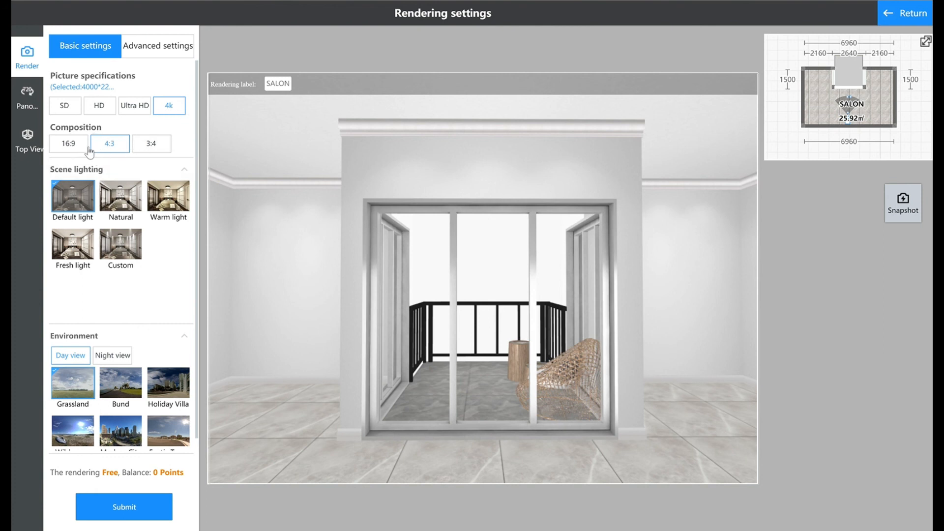
{"action": "left_click", "coordinate": [159, 199]}
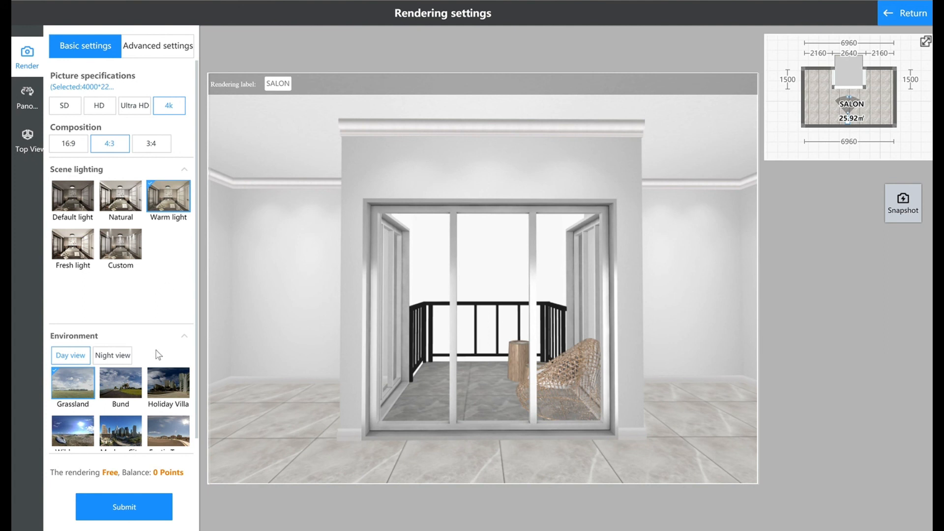
{"action": "scroll", "coordinate": [172, 364], "scroll_direction": "down", "scroll_amount": 1}
{"action": "left_click", "coordinate": [183, 372]}
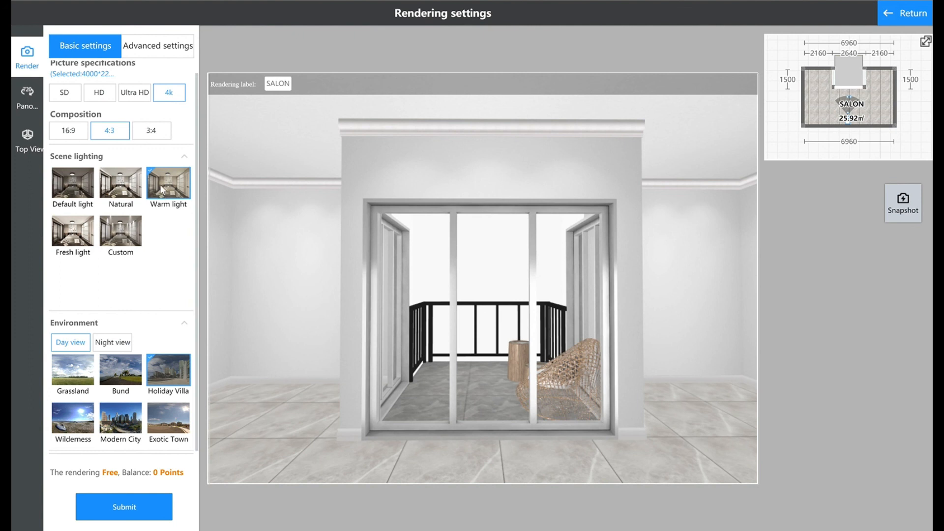
{"action": "left_click", "coordinate": [120, 183]}
Enable sunshine for the render with the sun at 12:00, shining from just west of south, at brightness 7.
{"action": "left_click", "coordinate": [155, 47]}
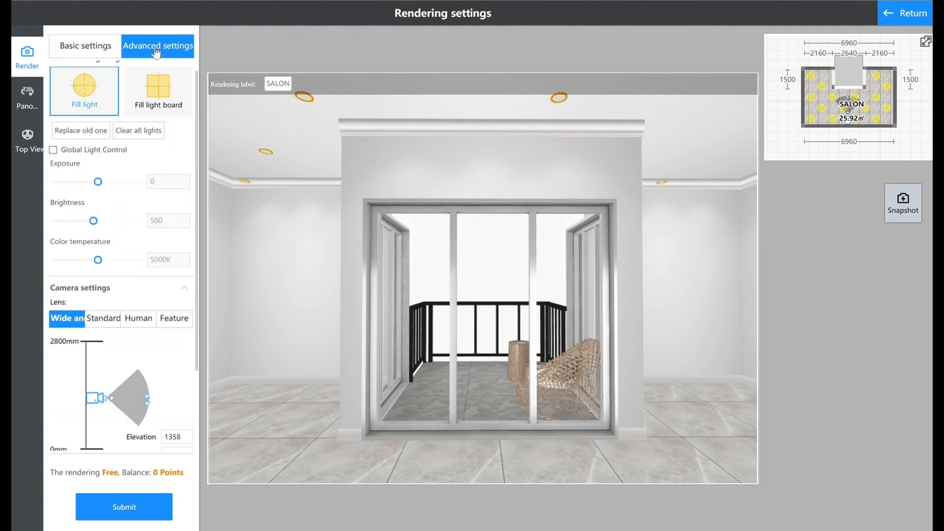
{"action": "scroll", "coordinate": [160, 247], "scroll_direction": "down", "scroll_amount": 3}
{"action": "left_click", "coordinate": [94, 422]}
{"action": "scroll", "coordinate": [101, 373], "scroll_direction": "down", "scroll_amount": 5}
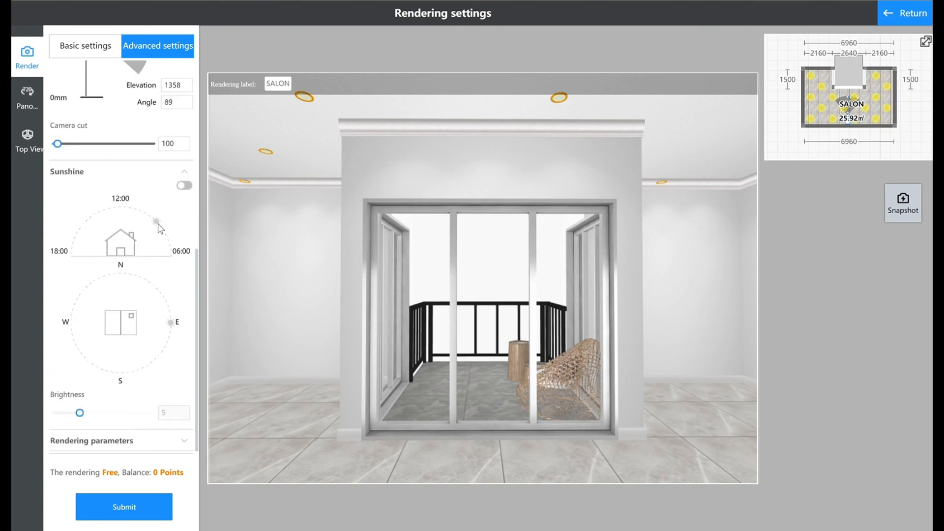
{"action": "left_click", "coordinate": [184, 185]}
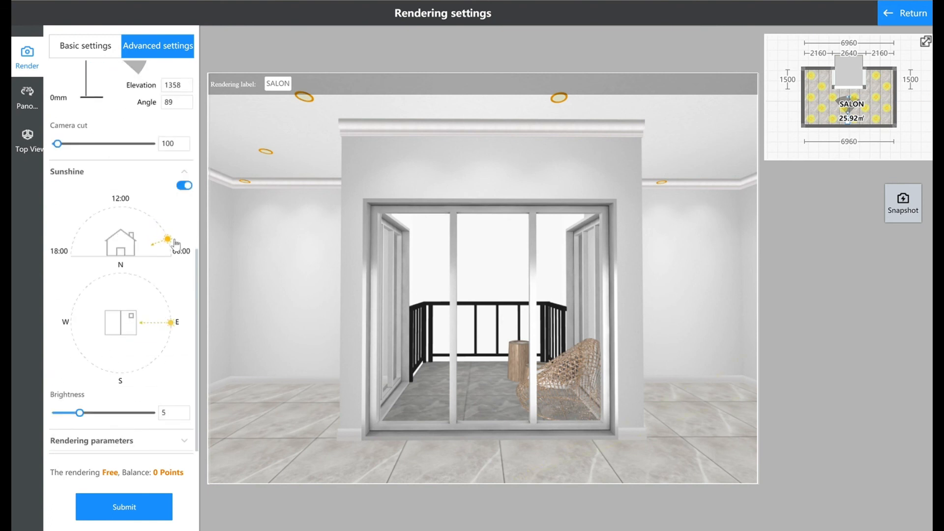
{"action": "mouse_move", "coordinate": [143, 222]}
{"action": "left_mouse_down"}
{"action": "mouse_move", "coordinate": [118, 215]}
{"action": "mouse_move", "coordinate": [125, 218]}
{"action": "left_mouse_up"}
{"action": "left_click_drag", "start_coordinate": [172, 326], "coordinate": [107, 380]}
{"action": "left_click", "coordinate": [90, 413]}
Expand the rendering parameters and submit the daytime balcony view for 4K rendering.
{"action": "left_click", "coordinate": [171, 445]}
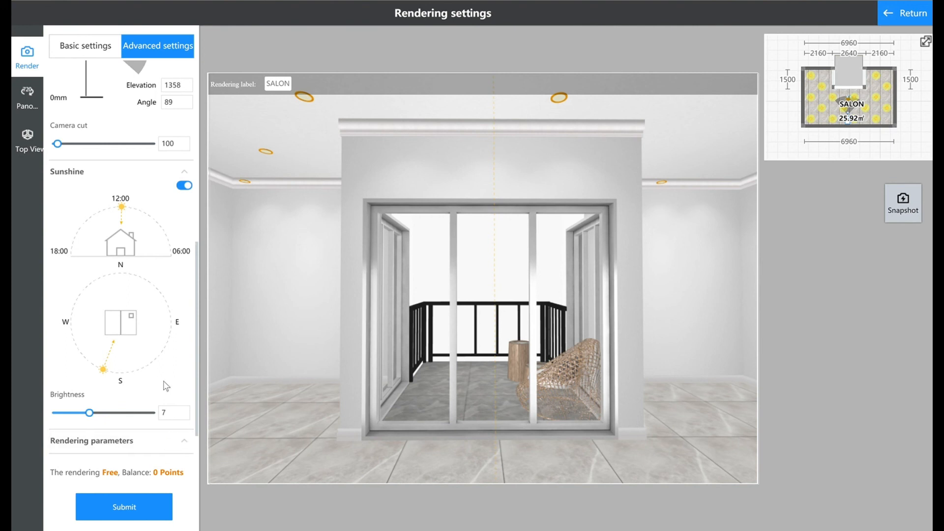
{"action": "left_click", "coordinate": [159, 509]}
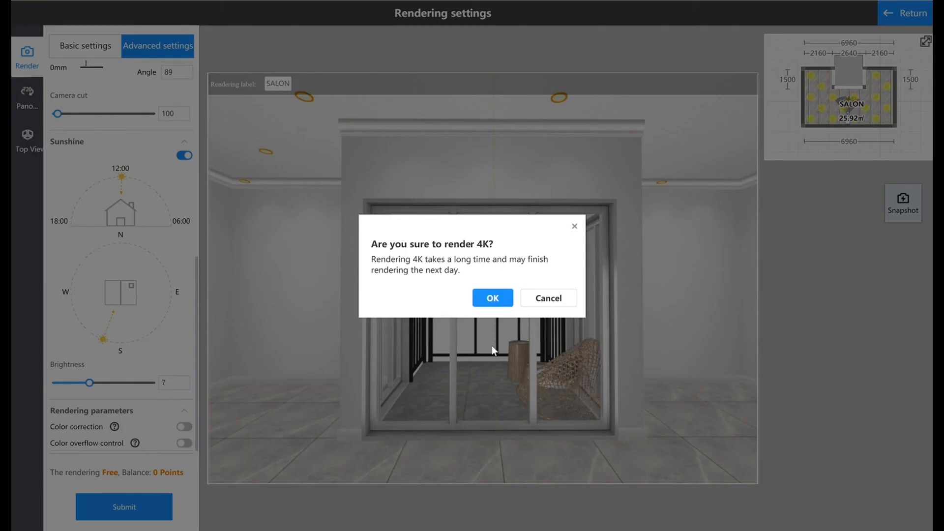
{"action": "left_click", "coordinate": [499, 301]}
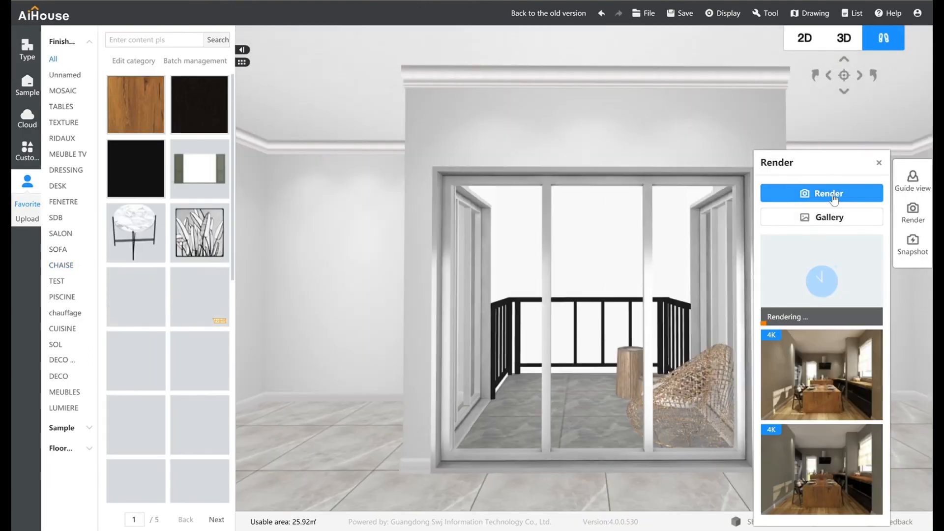
Submit a second 4K render of the same balcony view with the Charming Magic City night environment.
{"action": "left_click", "coordinate": [834, 197]}
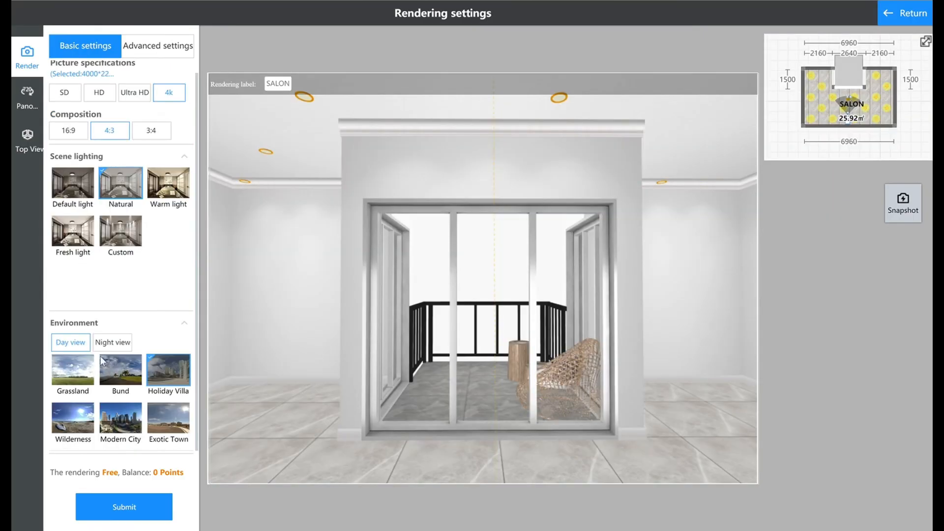
{"action": "left_click", "coordinate": [120, 345]}
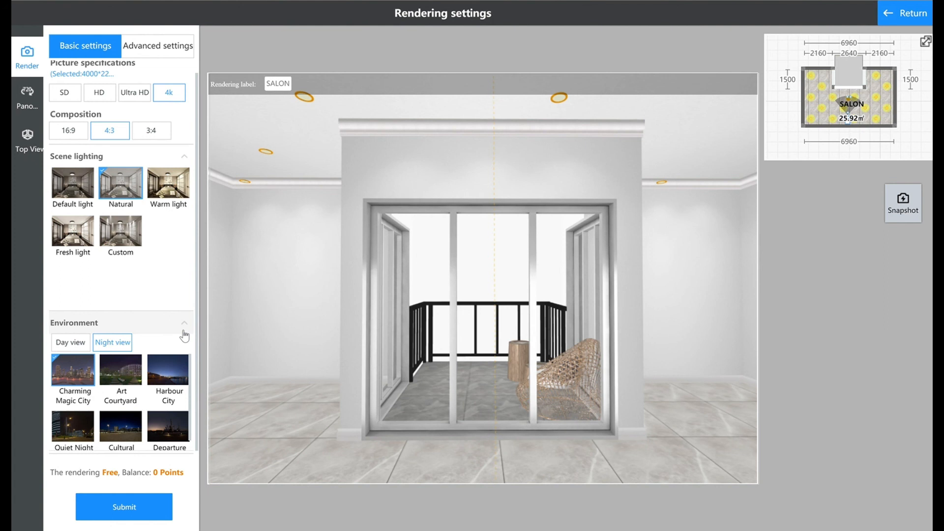
{"action": "left_click", "coordinate": [126, 512]}
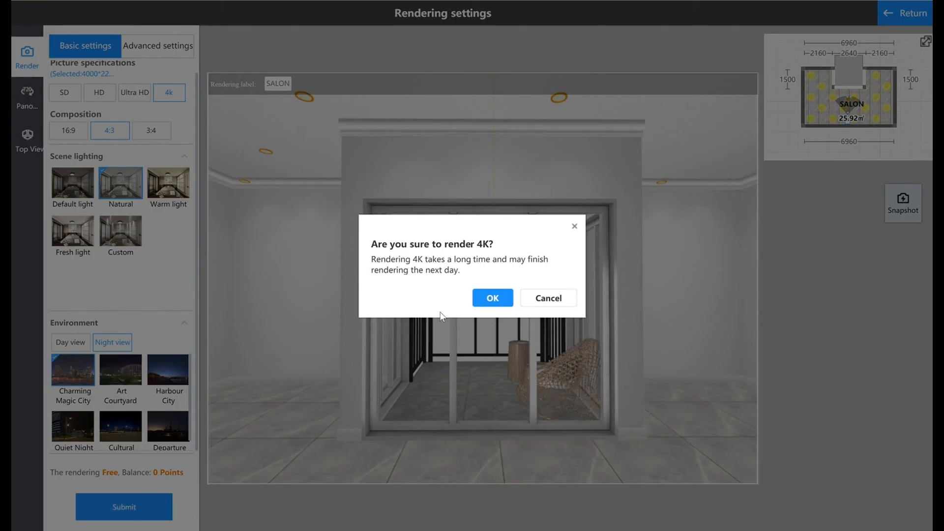
{"action": "left_click", "coordinate": [491, 297]}
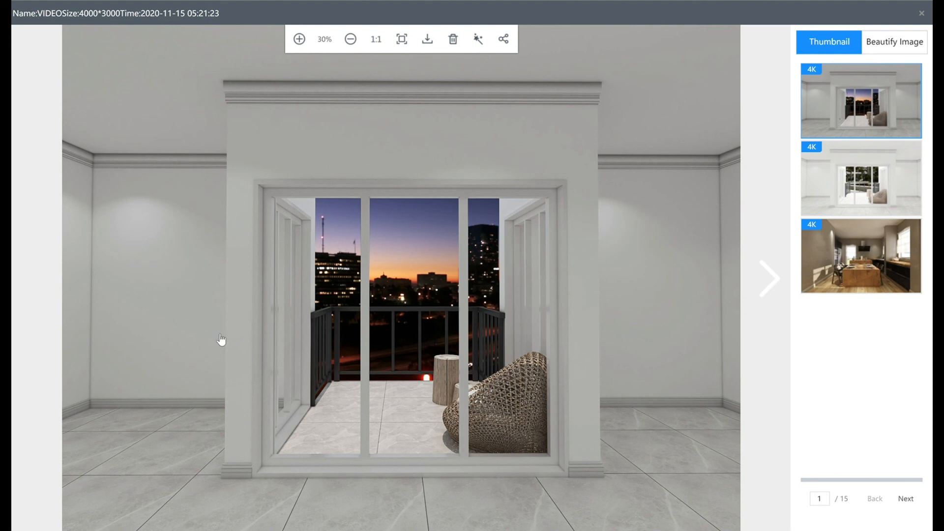
View the finished daytime balcony render in the gallery.
{"action": "left_click", "coordinate": [850, 176]}
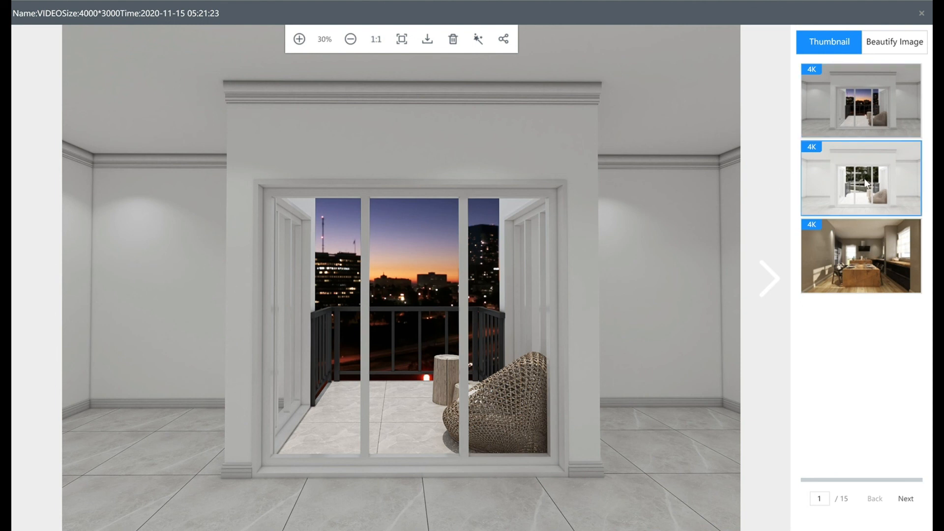